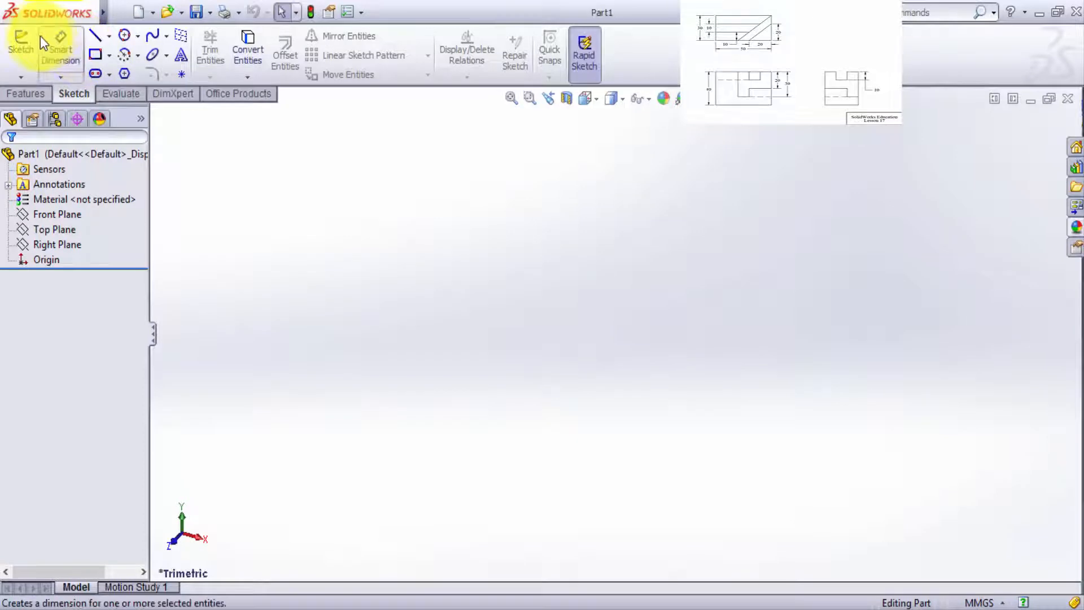
# Step: Start a sketch on the Top Plane and draw a corner rectangle about 124 mm wide and 54 mm high around the origin
pyautogui.click(21, 41)
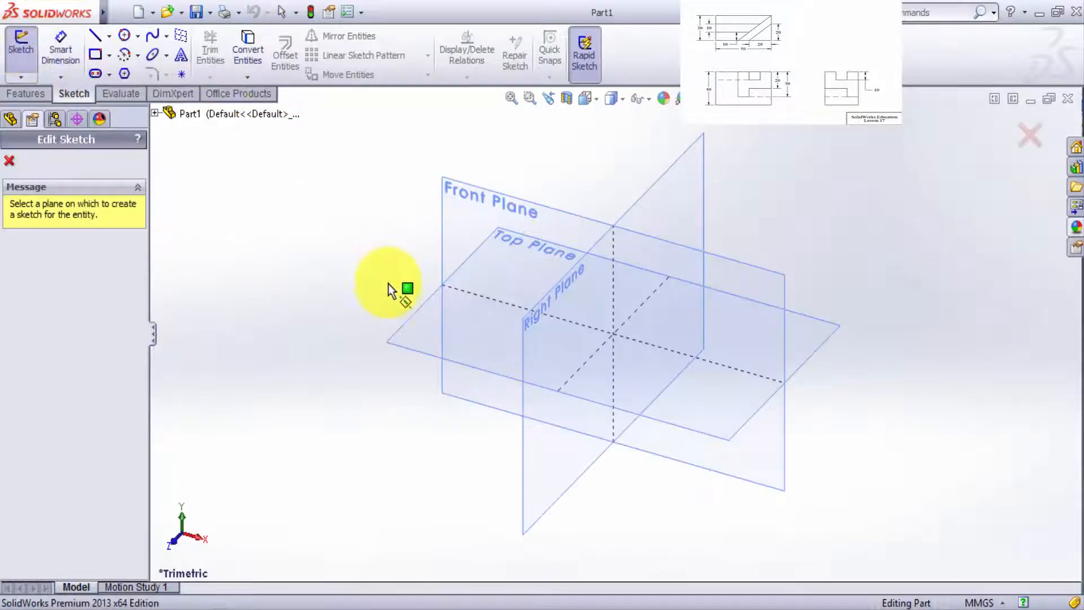
pyautogui.click(403, 341)
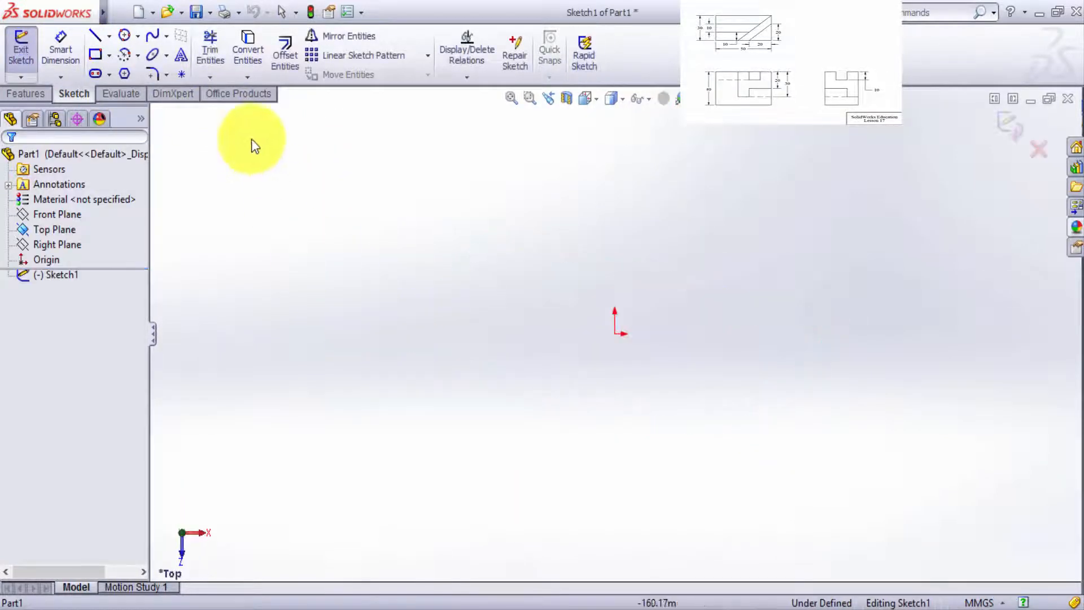
pyautogui.click(94, 55)
pyautogui.click(499, 262)
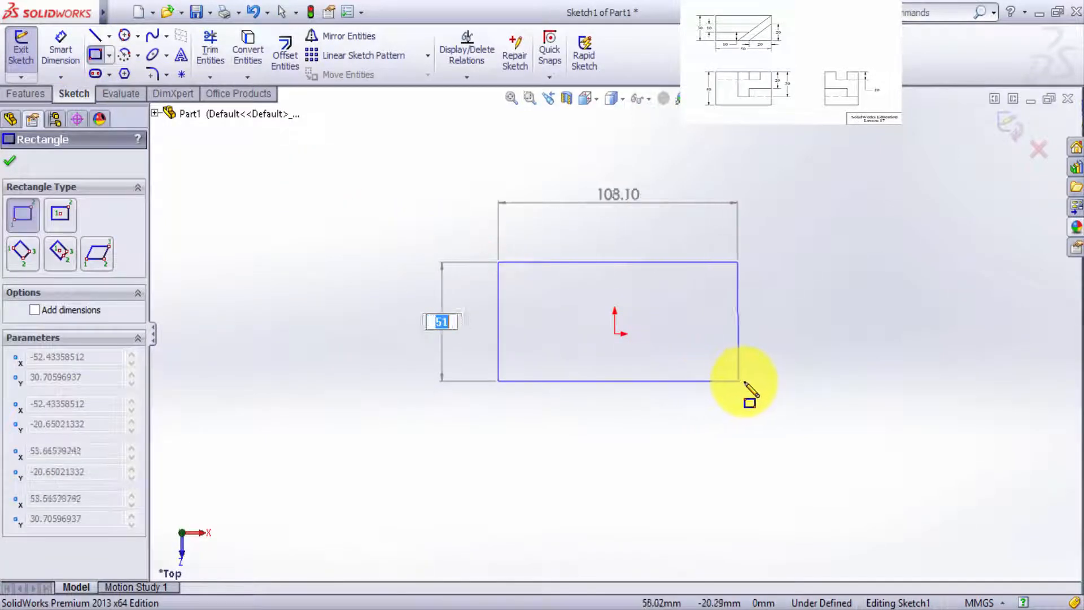
pyautogui.click(773, 386)
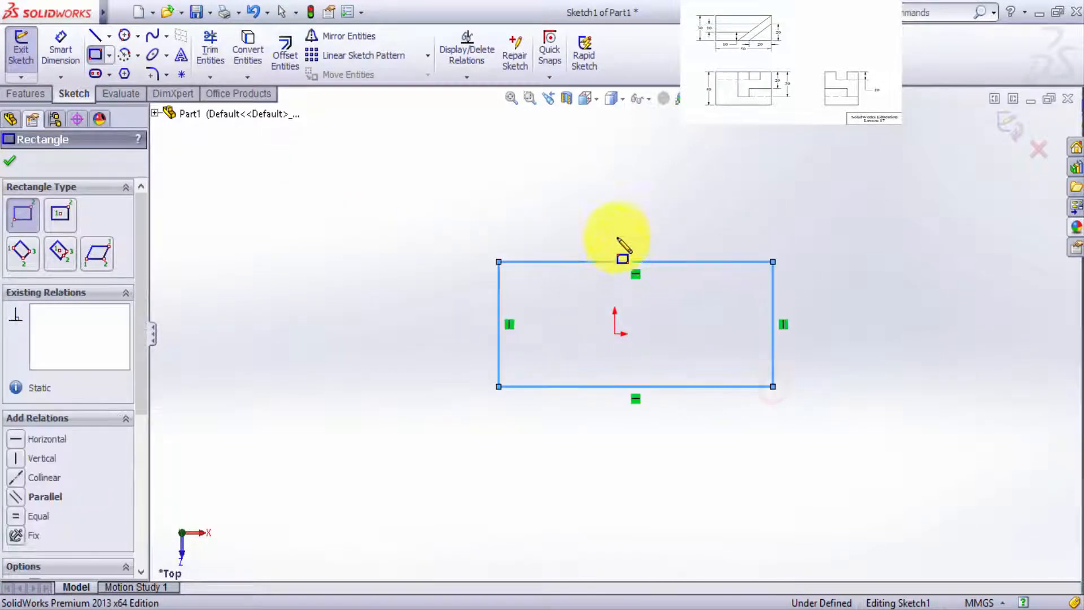
# Step: Dimension the rectangle's vertical side and set it to 30 mm
pyautogui.click(49, 44)
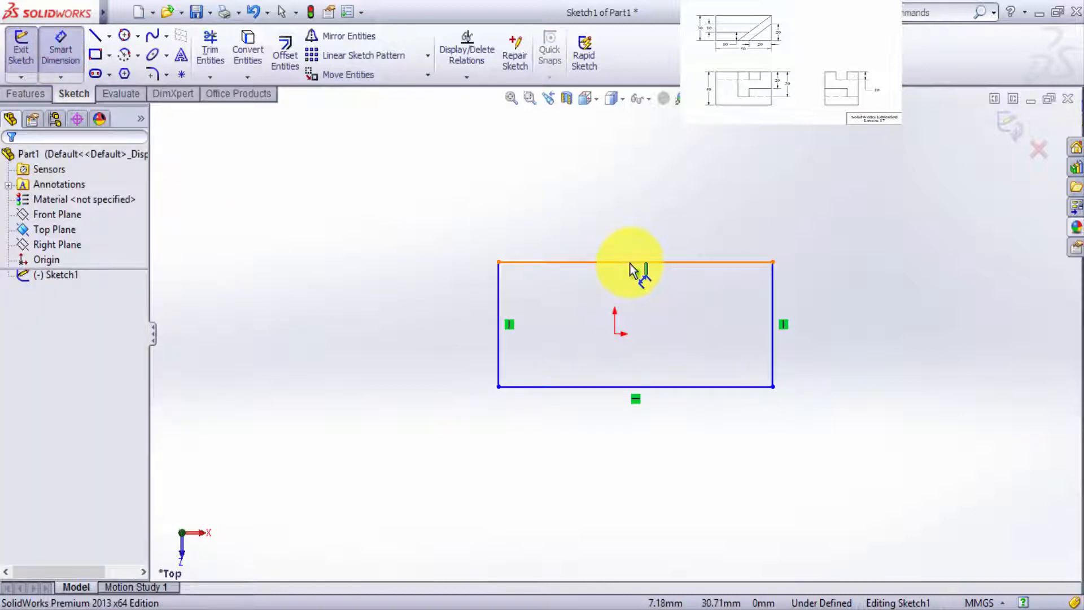
pyautogui.click(498, 309)
pyautogui.click(465, 327)
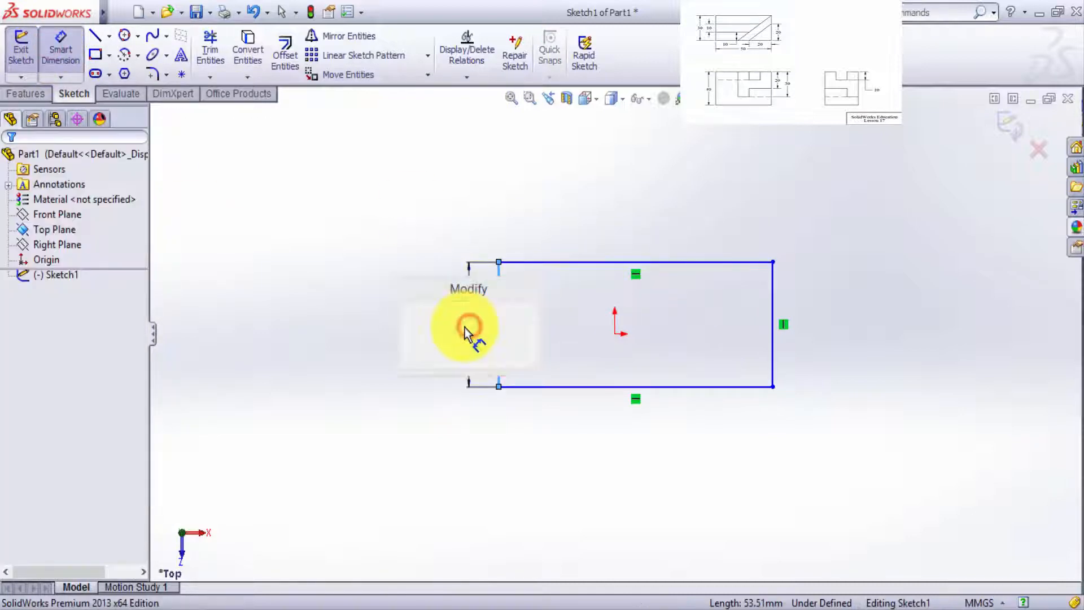
pyautogui.write('30')
pyautogui.press('Return')
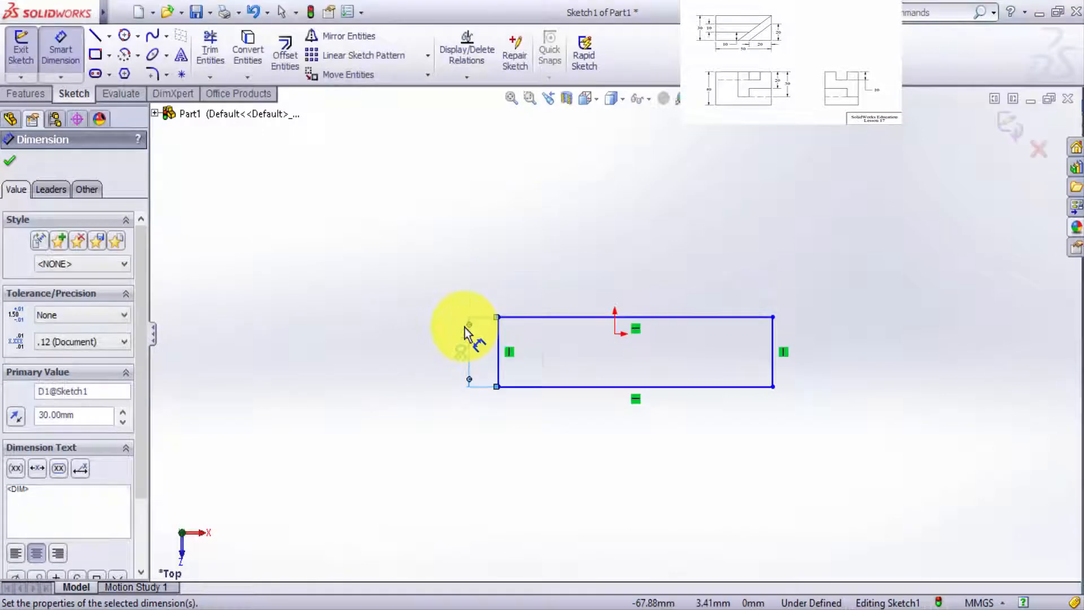
# Step: Dimension the rectangle's upper horizontal side to 50 mm and exit the sketch
pyautogui.click(659, 317)
pyautogui.click(638, 282)
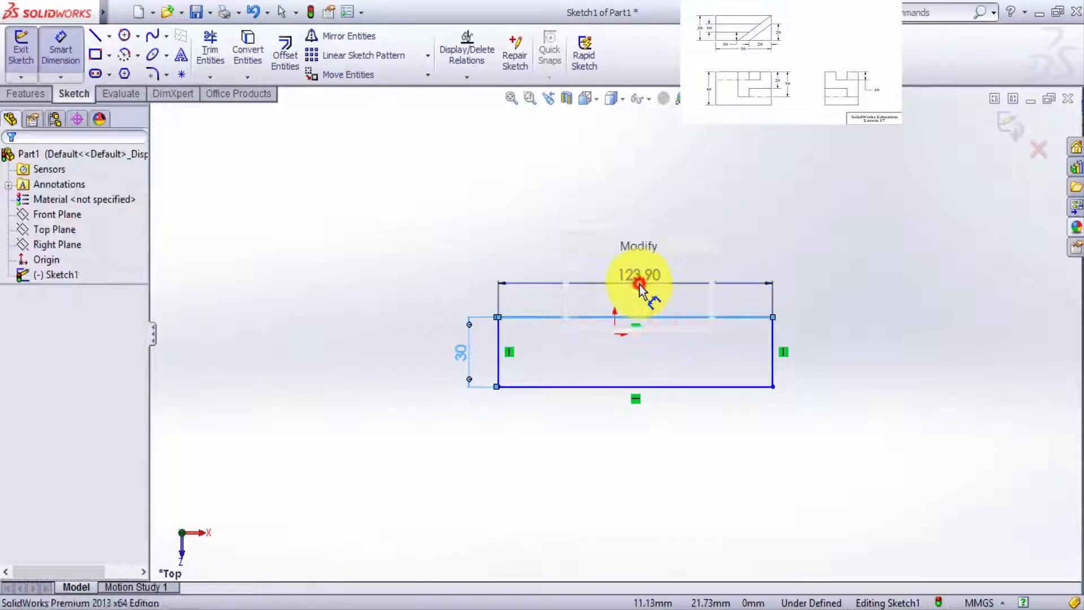
pyautogui.write('50')
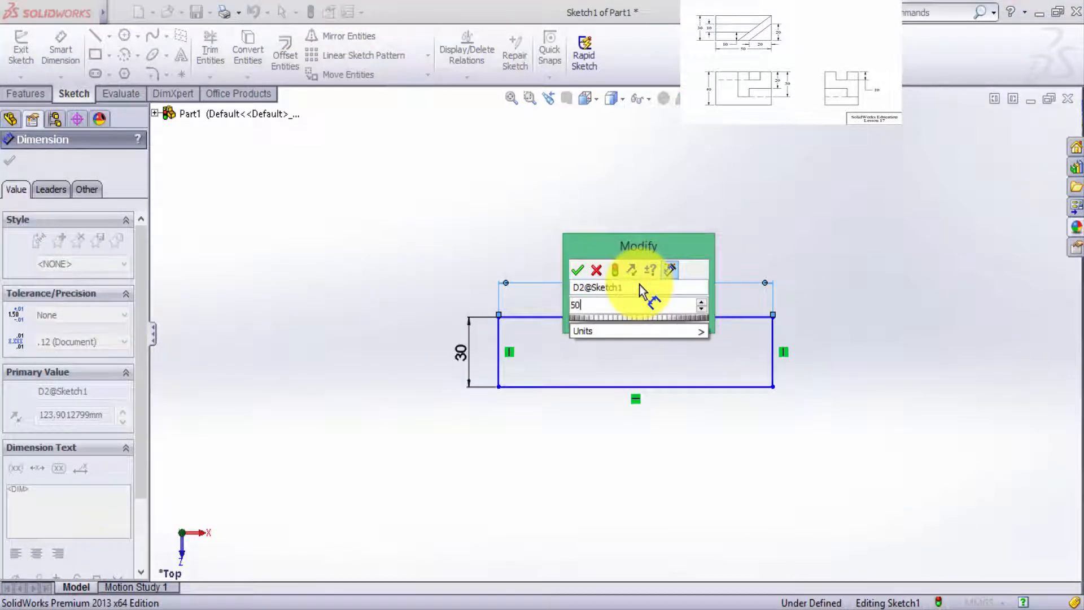
pyautogui.press('Return')
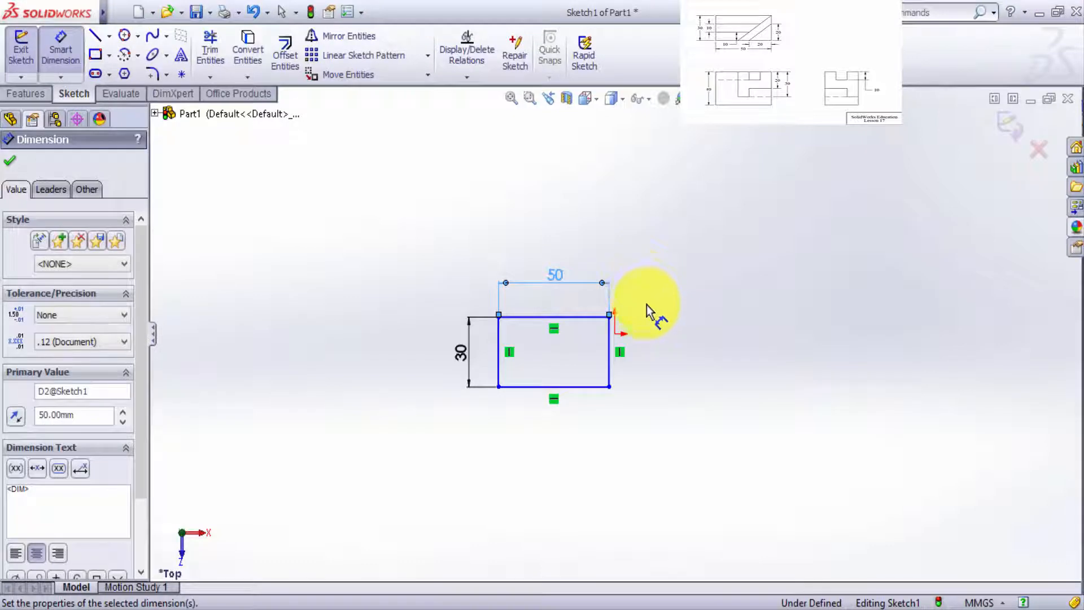
pyautogui.scroll(-3, 570, 393)
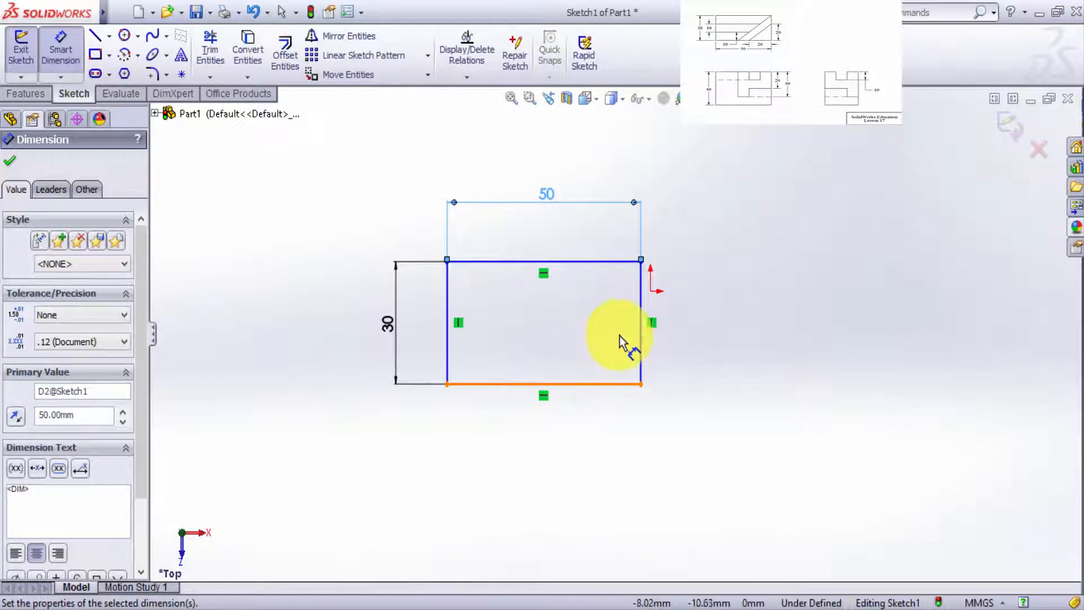
pyautogui.click(997, 123)
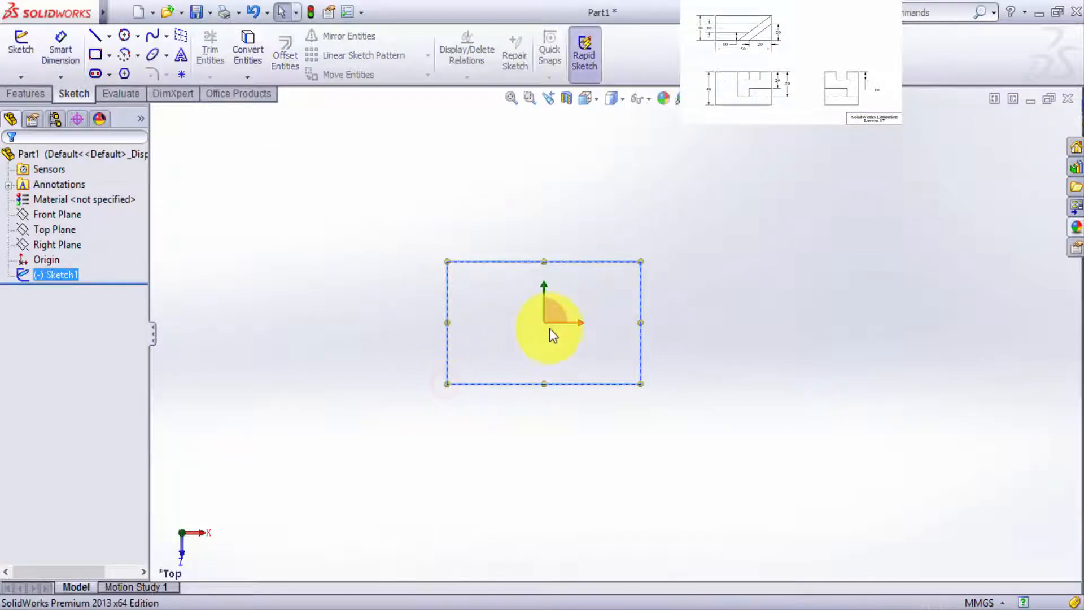
pyautogui.click(781, 370)
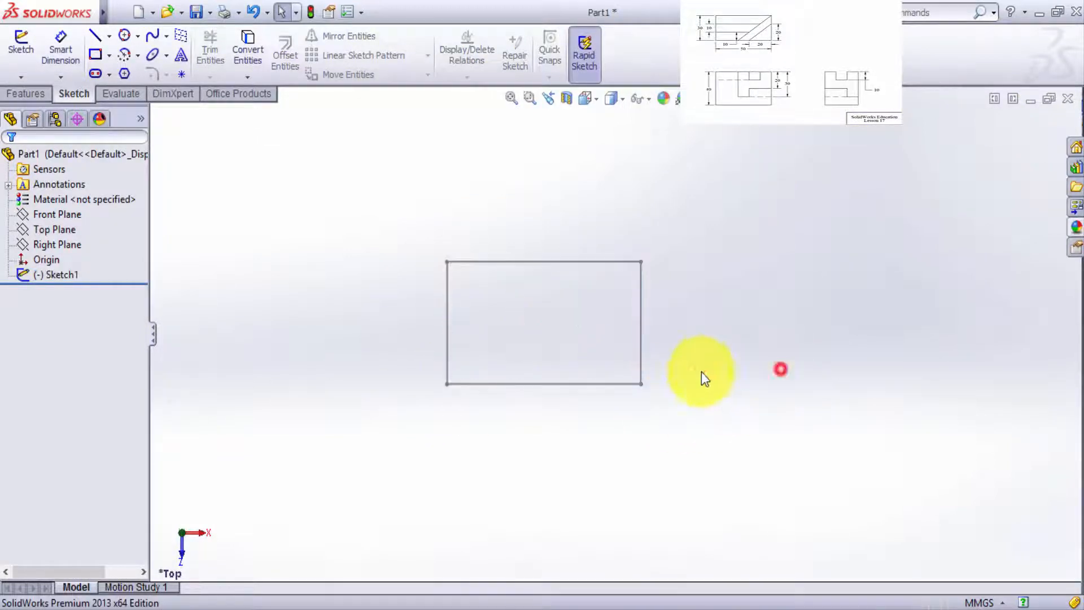
pyautogui.click(449, 385)
pyautogui.click(518, 338)
pyautogui.scroll(-2, 518, 338)
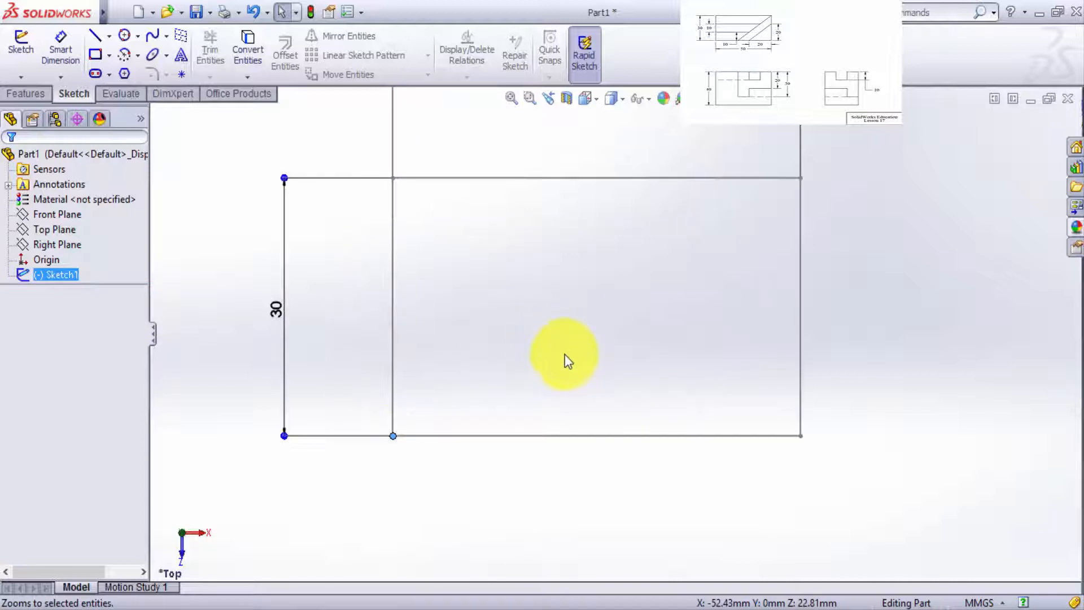
pyautogui.scroll(4, 564, 355)
pyautogui.click(815, 288)
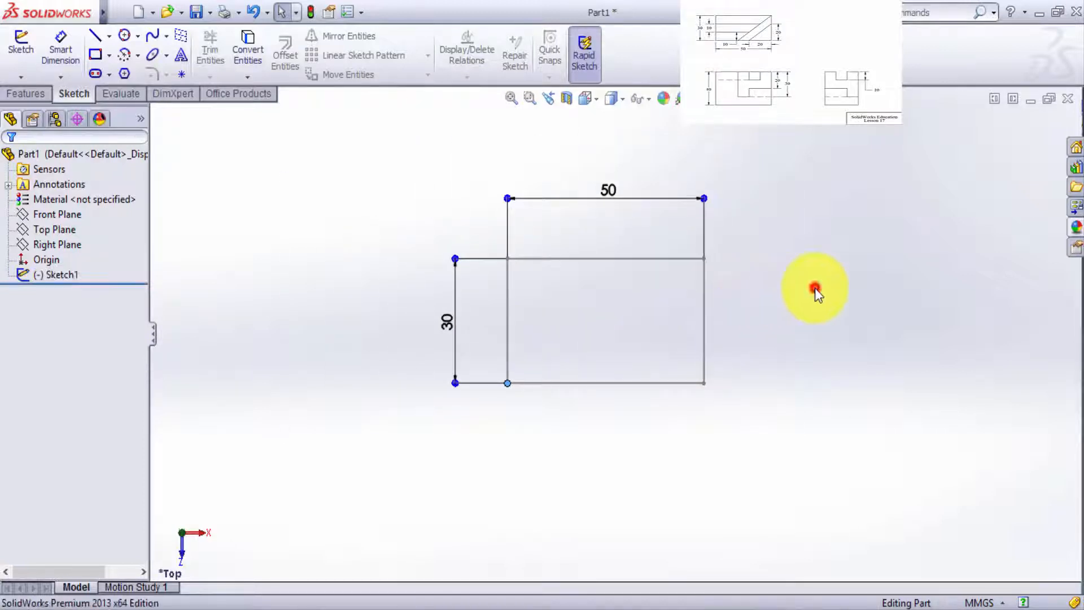
pyautogui.rightClick(53, 282)
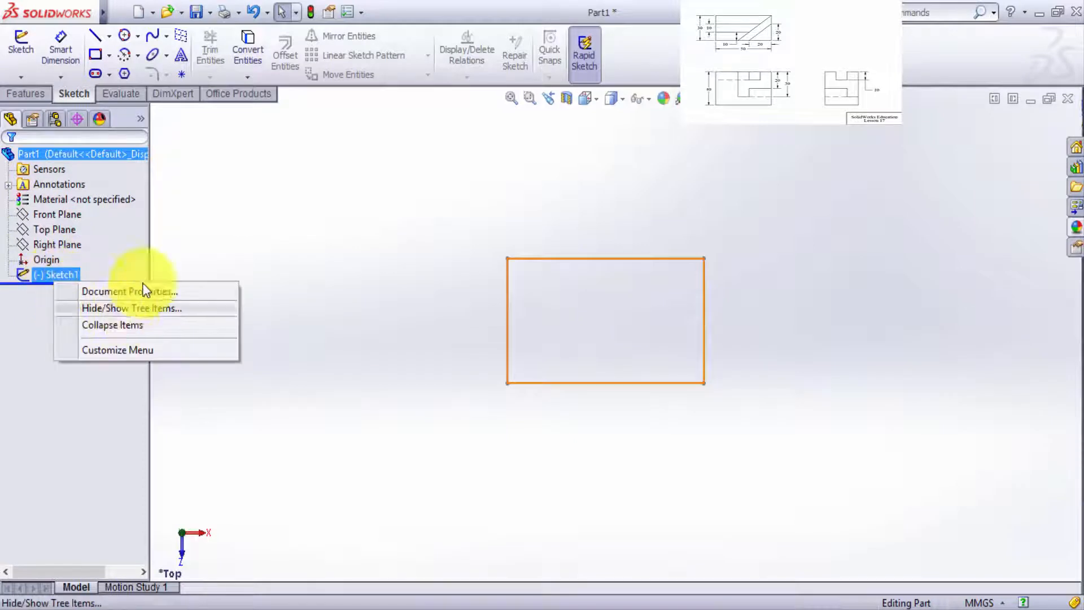
pyautogui.click(241, 232)
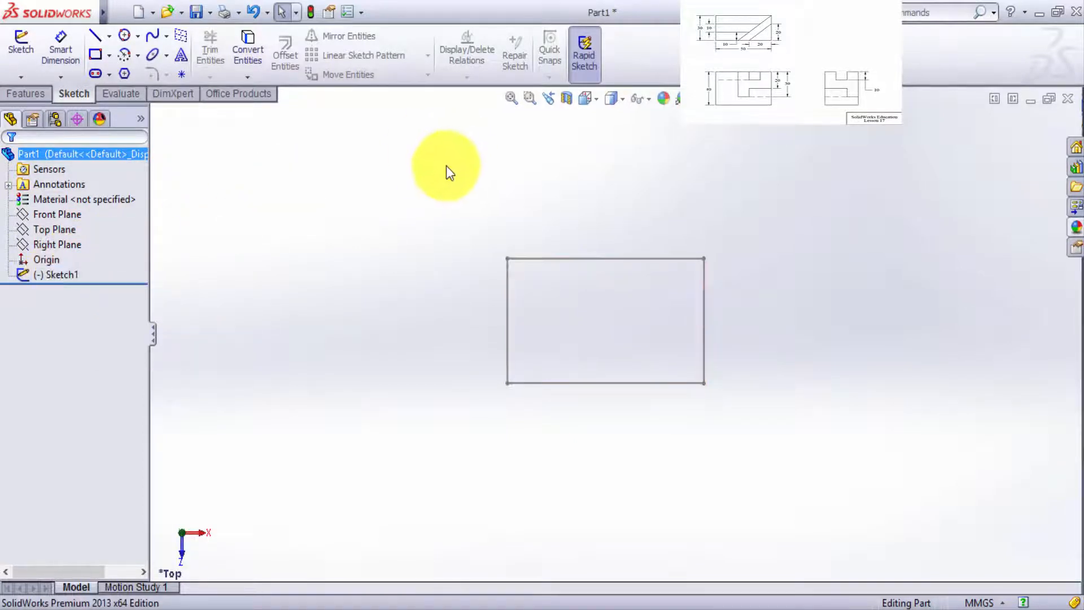
pyautogui.click(398, 194)
pyautogui.scroll(-4, 612, 278)
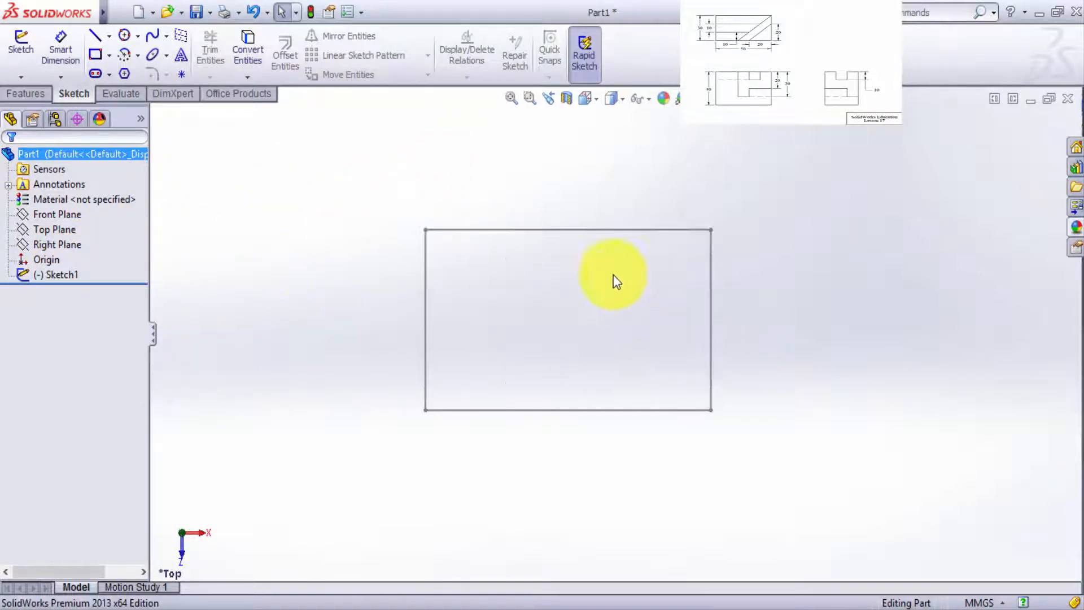
# Step: Reopen the rectangle sketch for editing and make its lower-left corner coincident with the origin
pyautogui.click(50, 275)
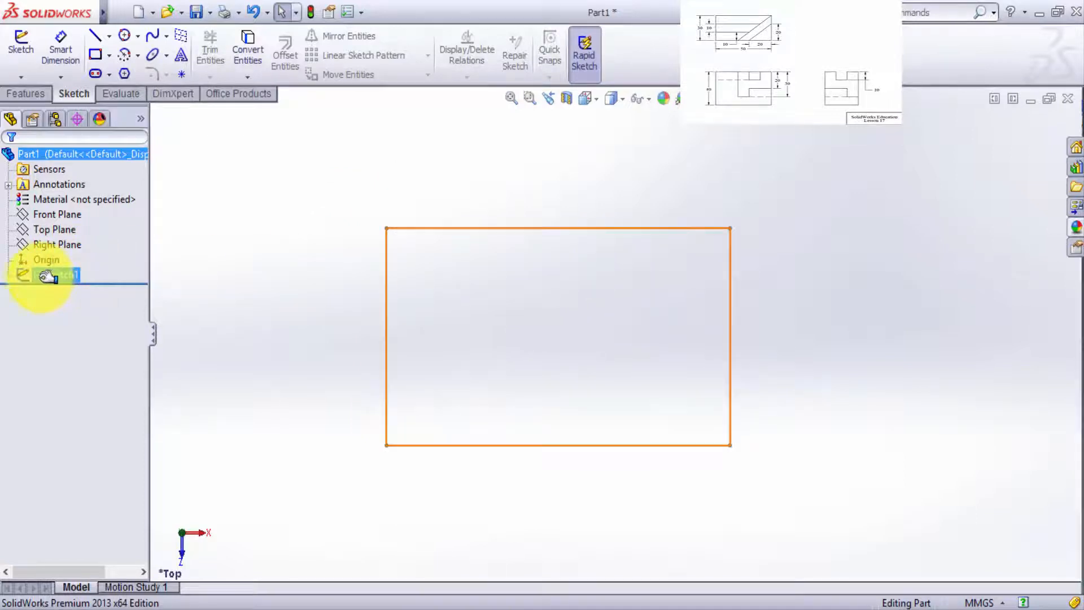
pyautogui.doubleClick(21, 276)
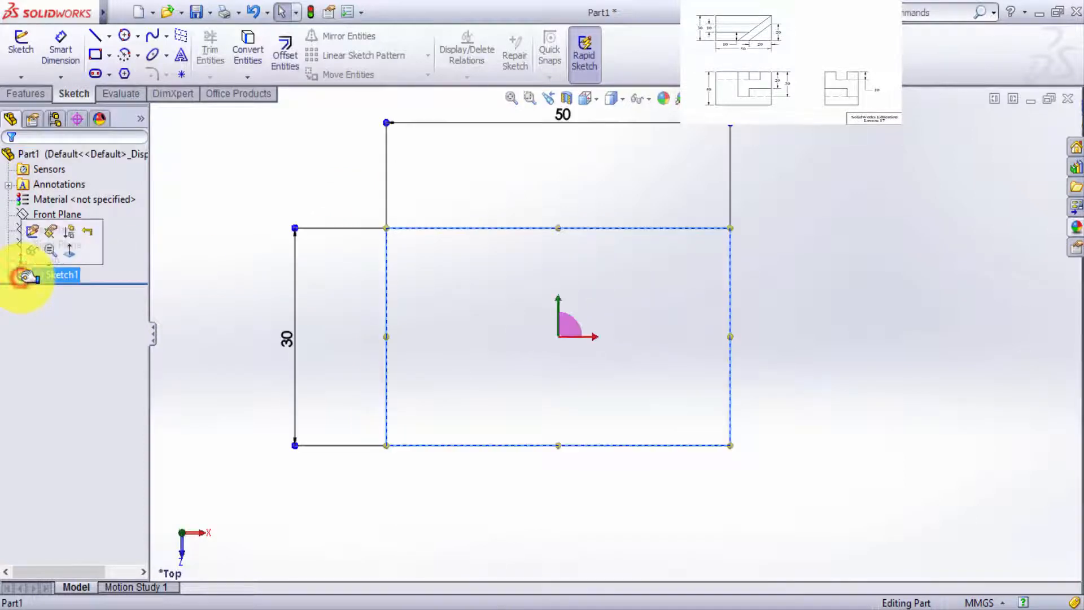
pyautogui.click(29, 230)
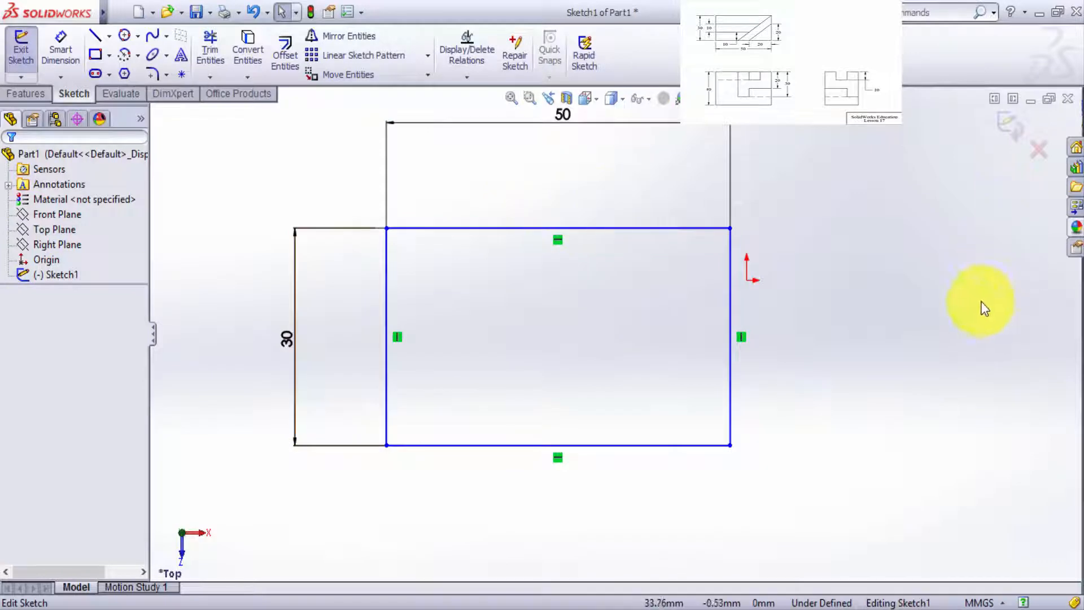
pyautogui.click(748, 280)
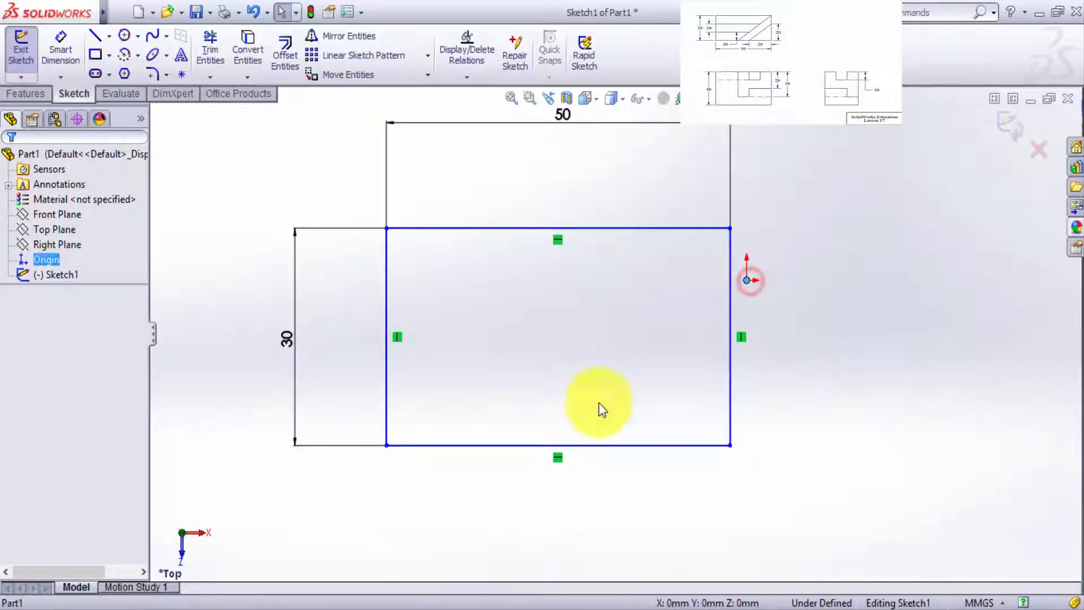
pyautogui.keyDown('ctrl'); pyautogui.click(387, 445); pyautogui.keyUp('ctrl')
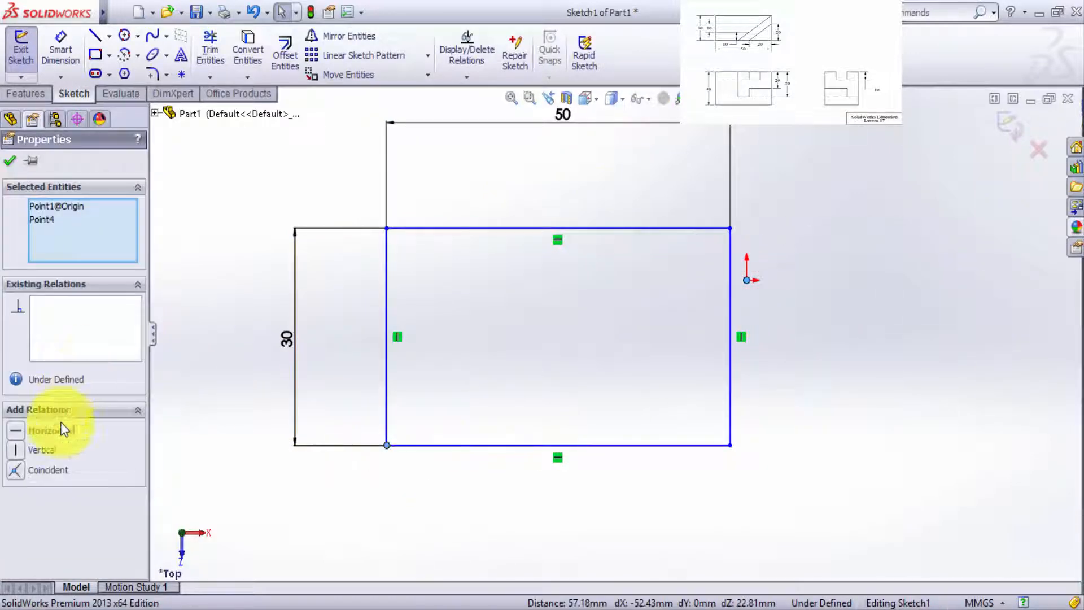
pyautogui.click(35, 468)
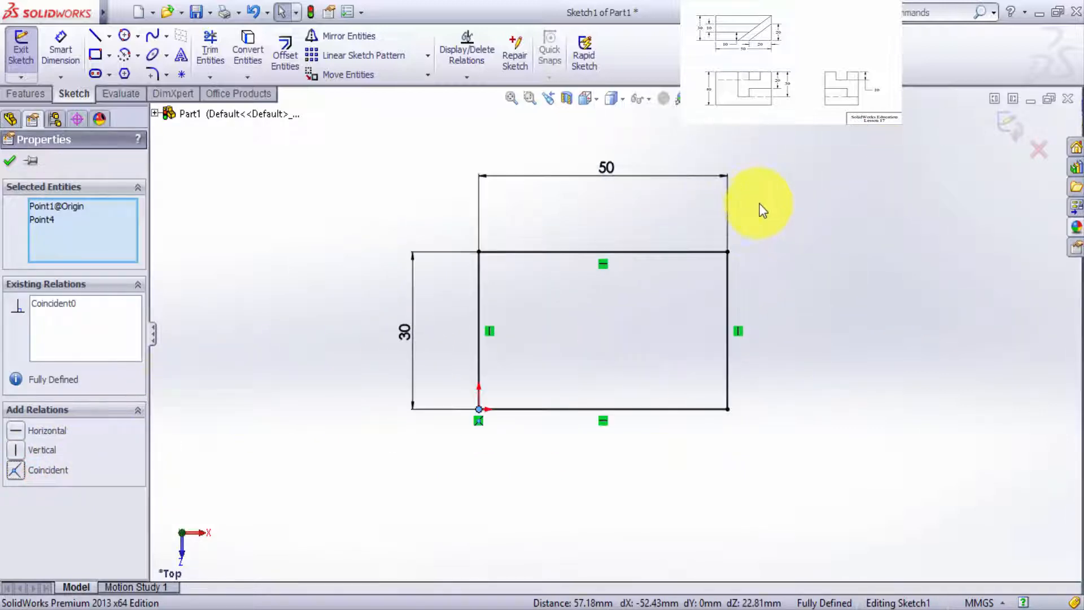
pyautogui.click(1008, 125)
pyautogui.click(29, 93)
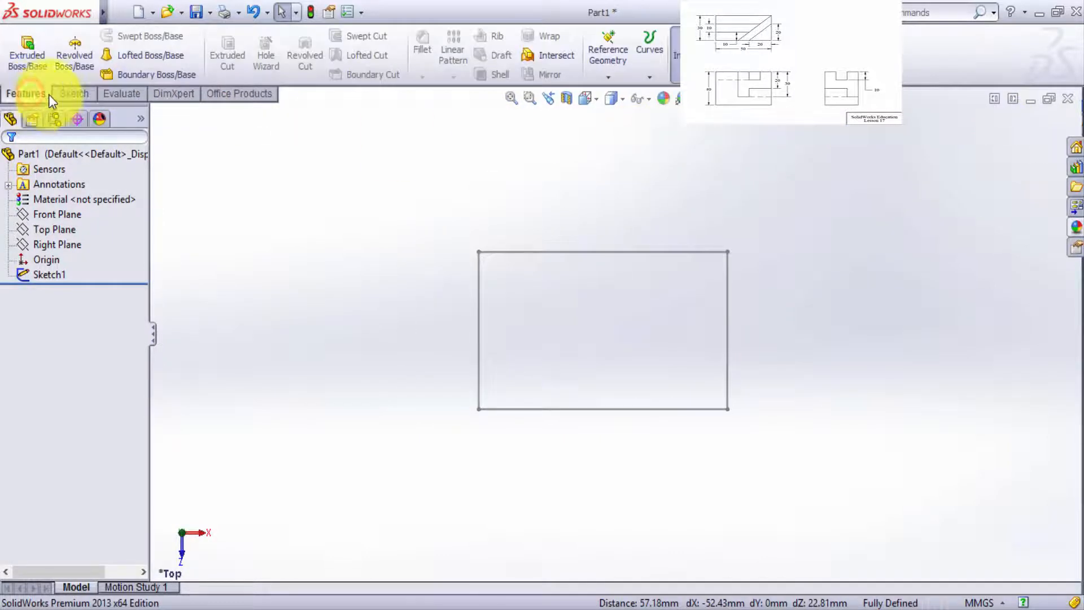
pyautogui.click(35, 66)
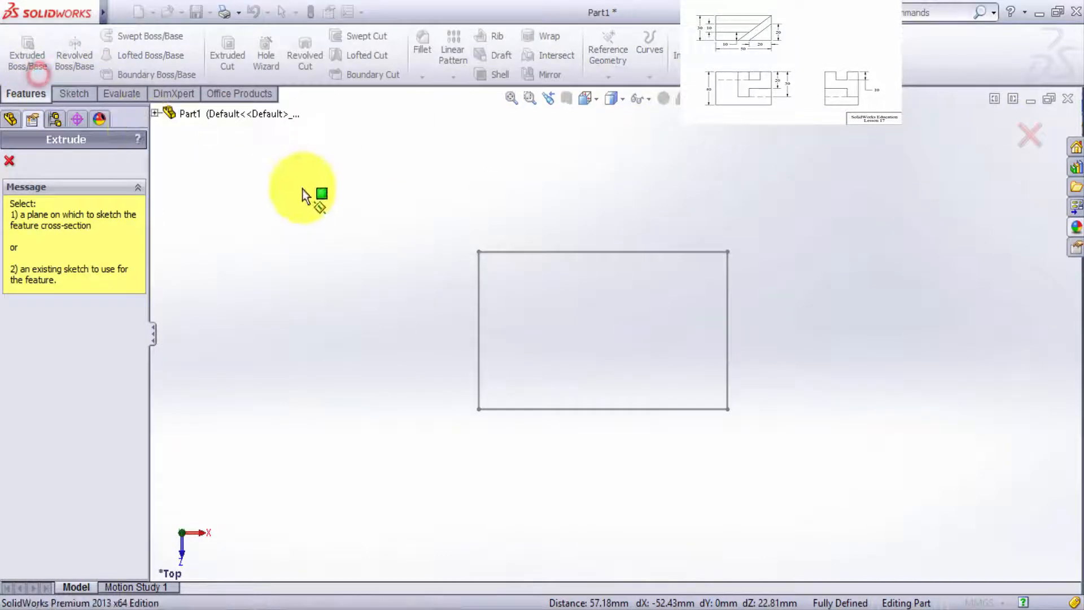
pyautogui.click(520, 256)
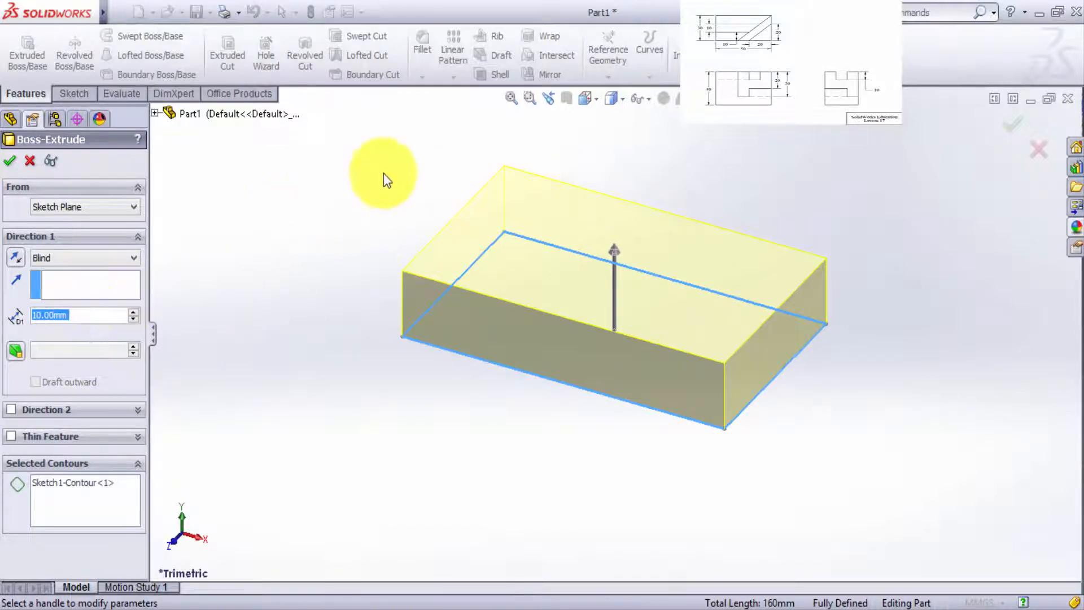
pyautogui.click(1045, 148)
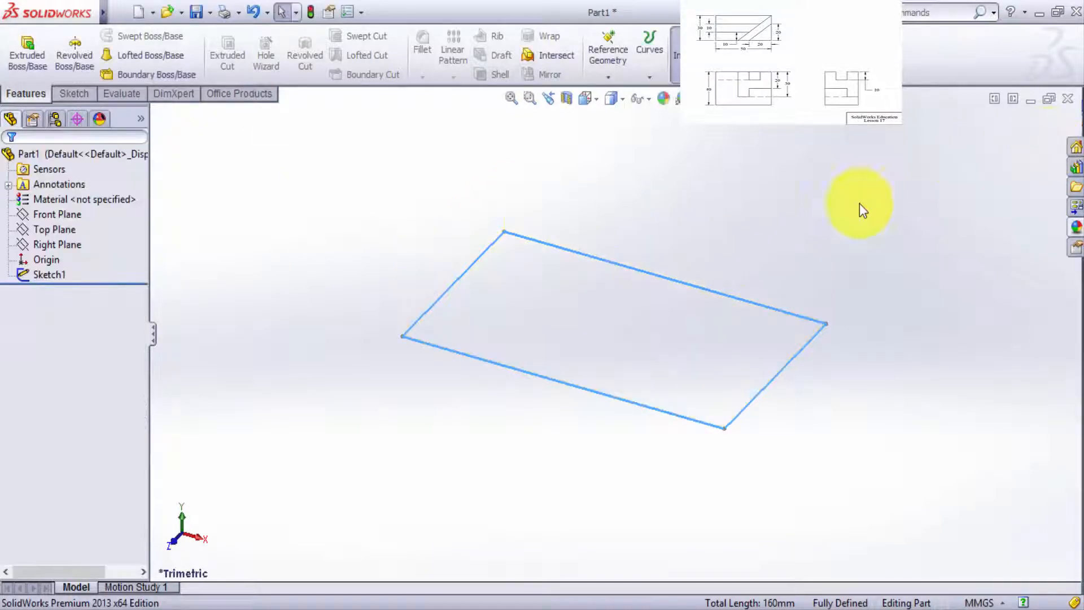
# Step: Reopen the rectangle's sketch for editing and view it normal to the sketch plane
pyautogui.click(62, 94)
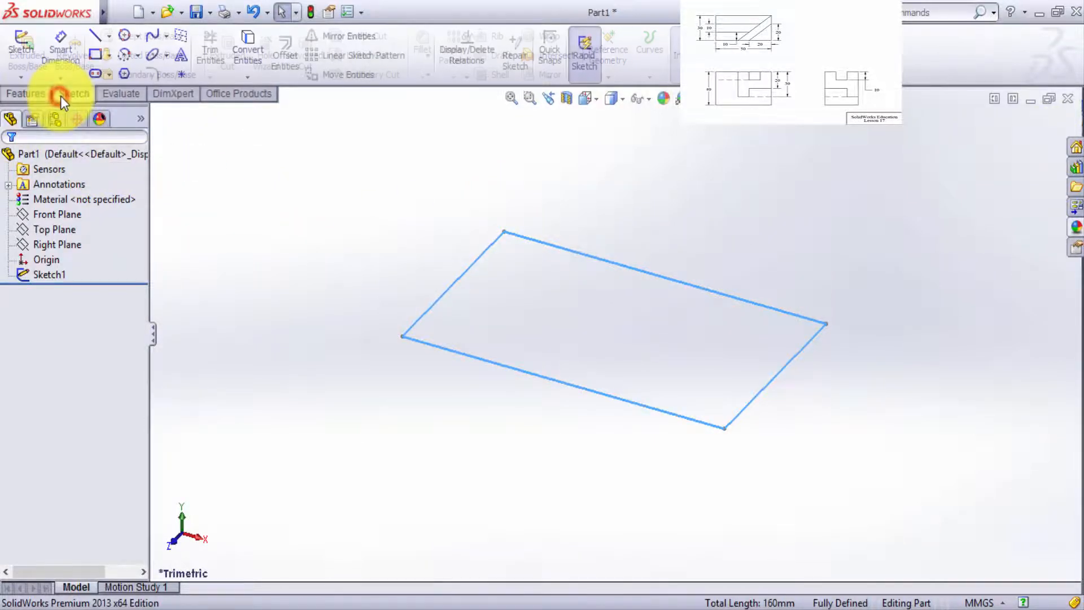
pyautogui.rightClick(52, 277)
pyautogui.click(57, 232)
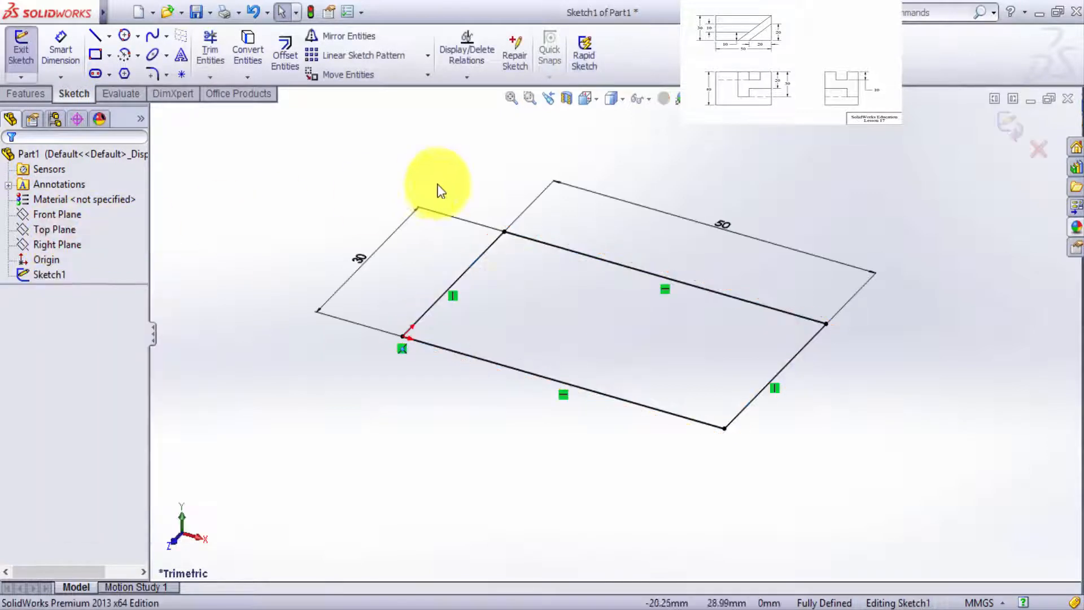
pyautogui.click(595, 99)
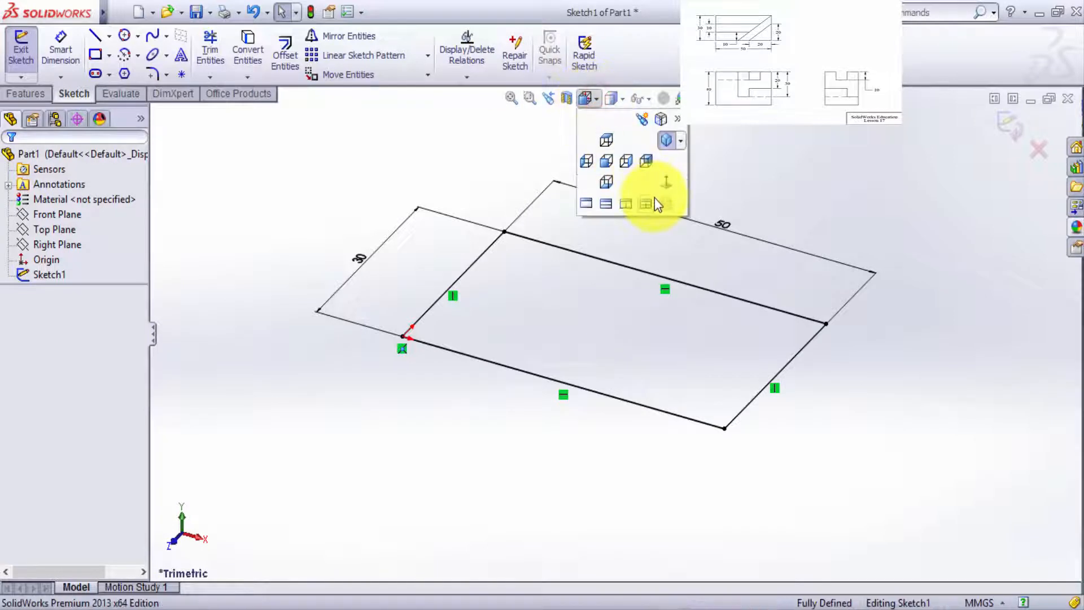
pyautogui.click(666, 186)
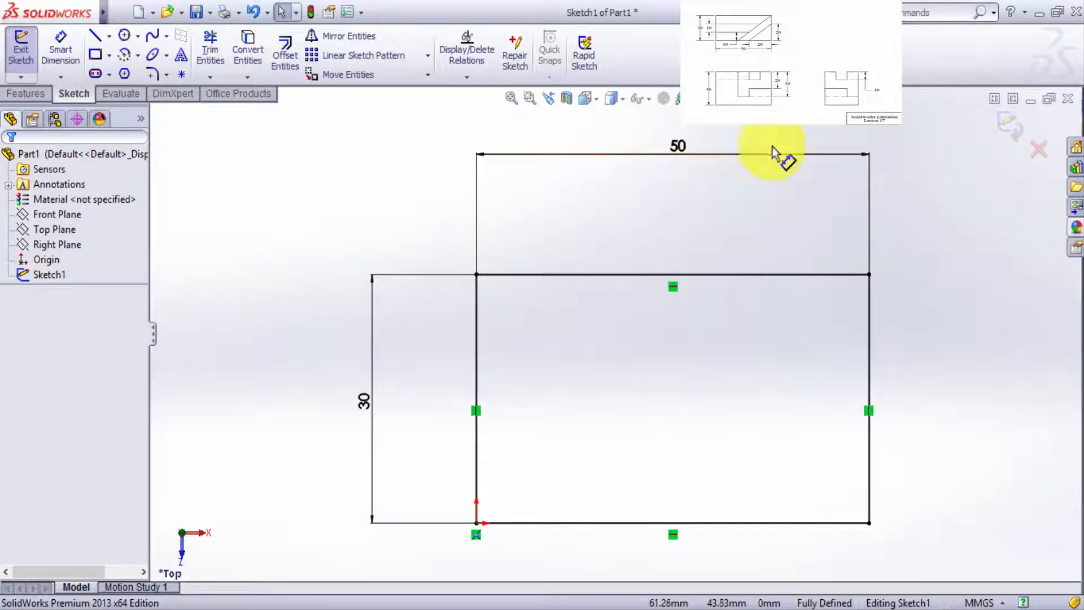
# Step: Draw a diagonal line about 16 mm long across the rectangle's lower-right corner, from the right edge to the bottom edge
pyautogui.click(96, 38)
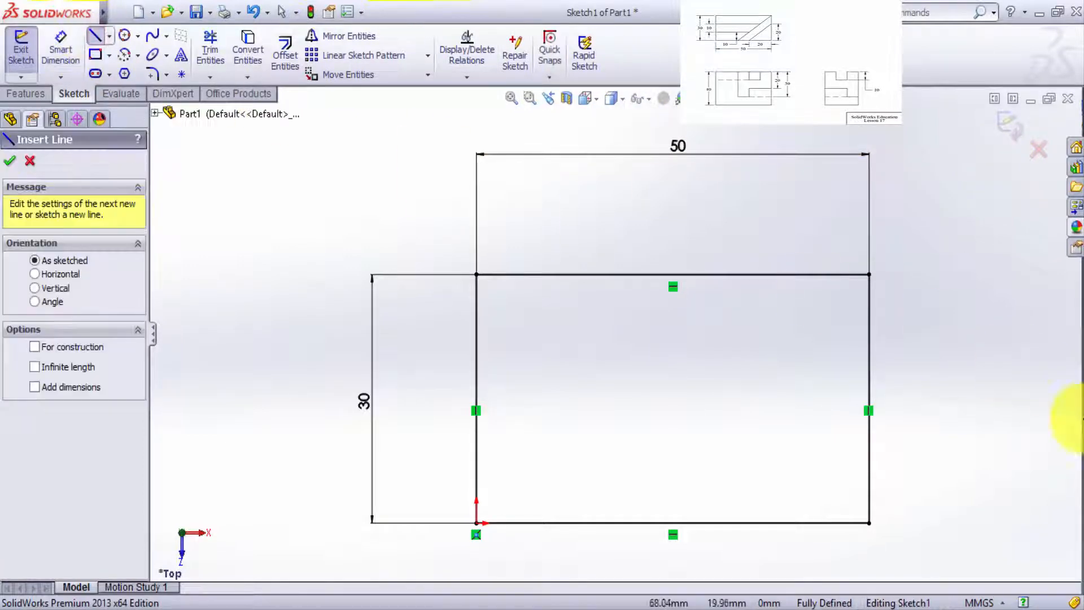
pyautogui.click(868, 436)
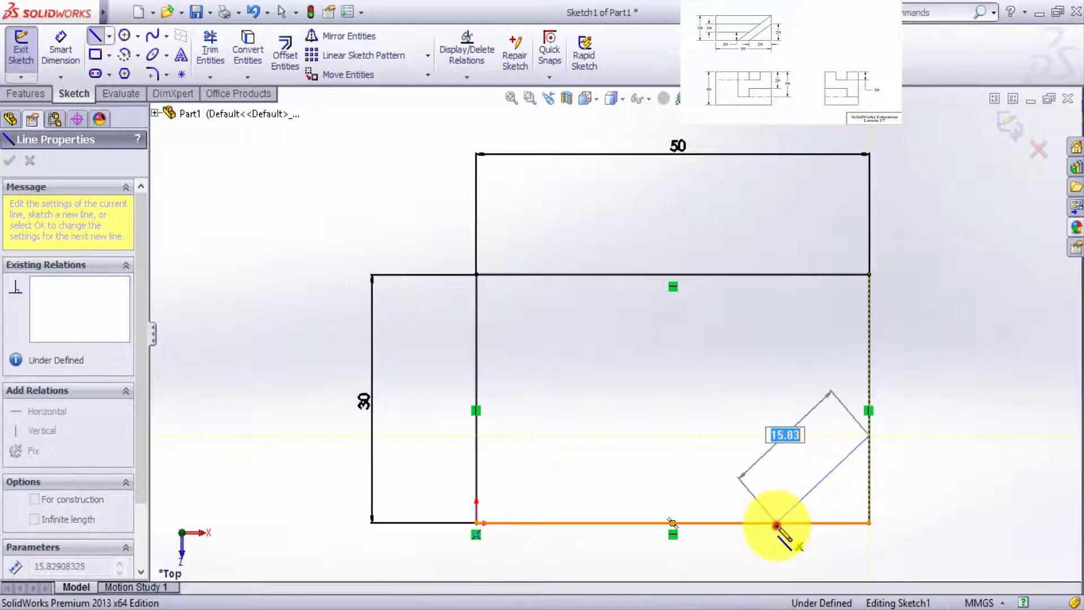
pyautogui.click(777, 523)
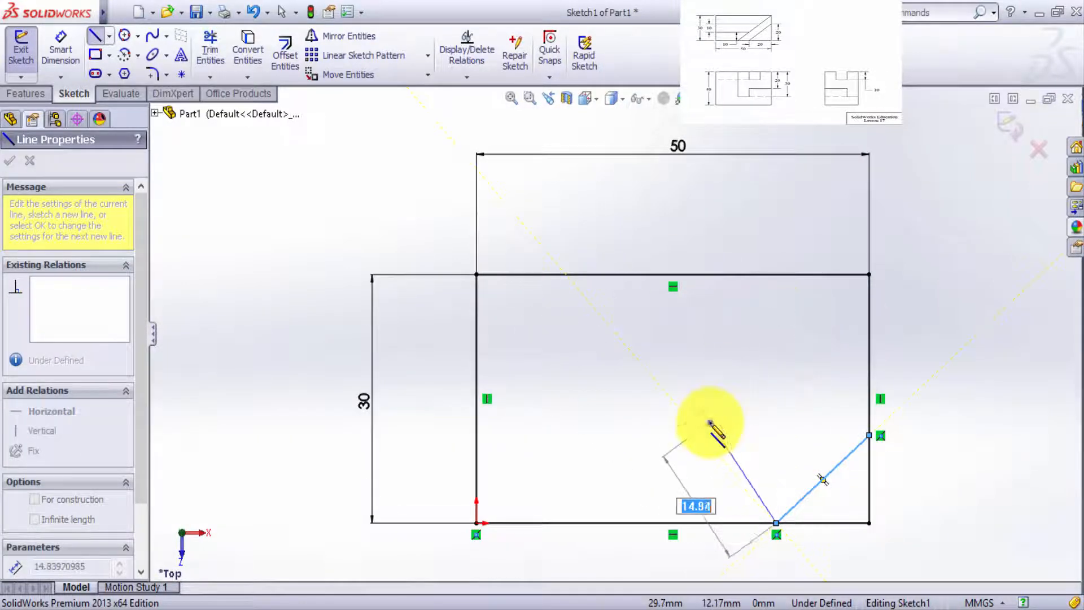
# Step: Draw a second diagonal line from the rectangle's upper-right corner to the bottom edge, ending about 18 mm from the origin
pyautogui.rightClick(711, 423)
pyautogui.click(747, 165)
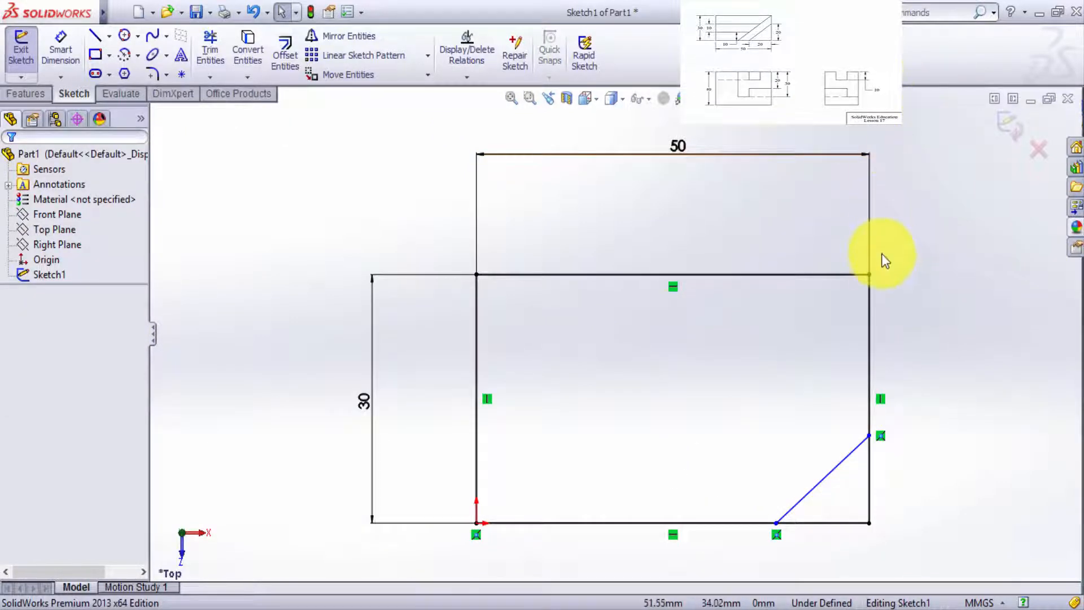
pyautogui.click(869, 275)
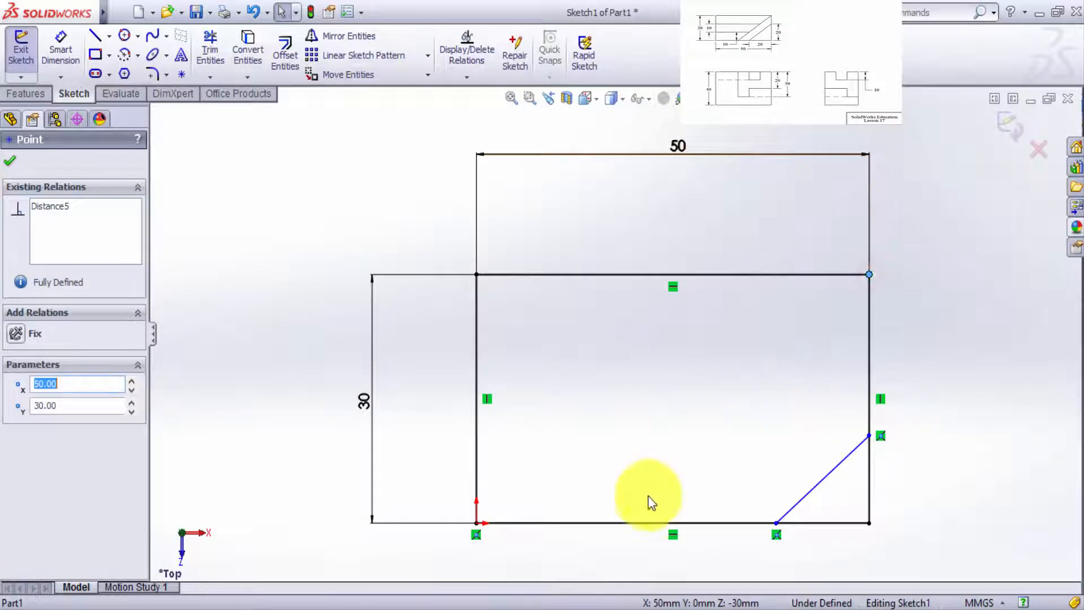
pyautogui.click(95, 35)
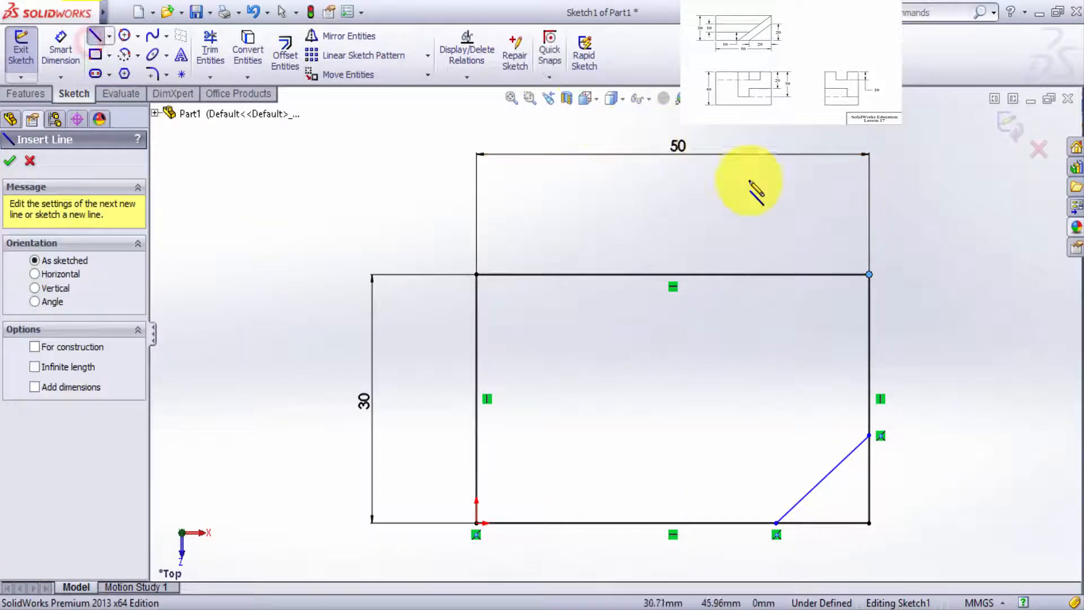
pyautogui.click(869, 275)
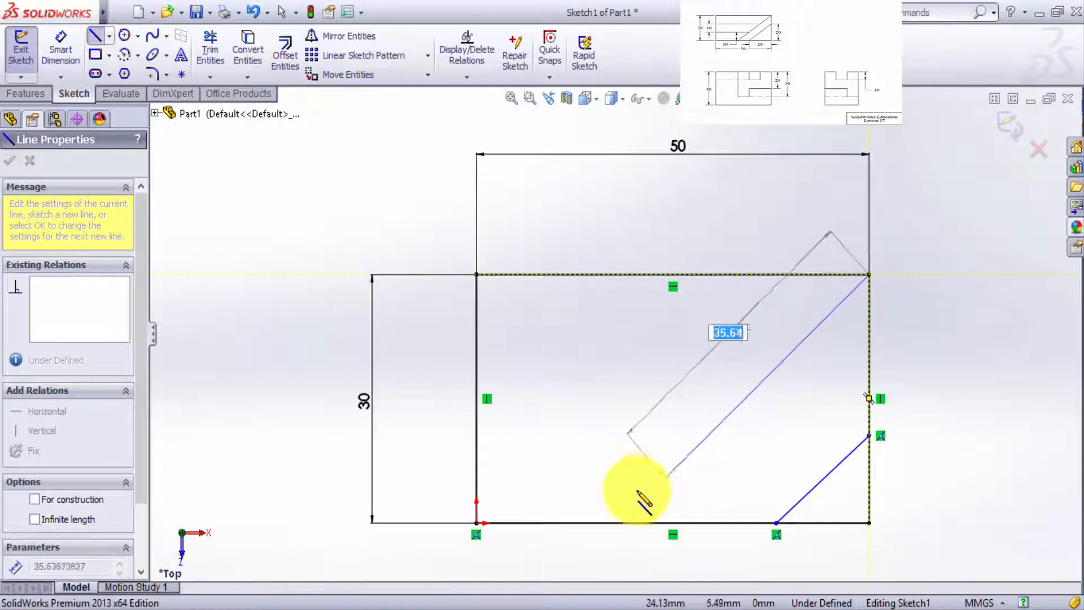
pyautogui.click(614, 522)
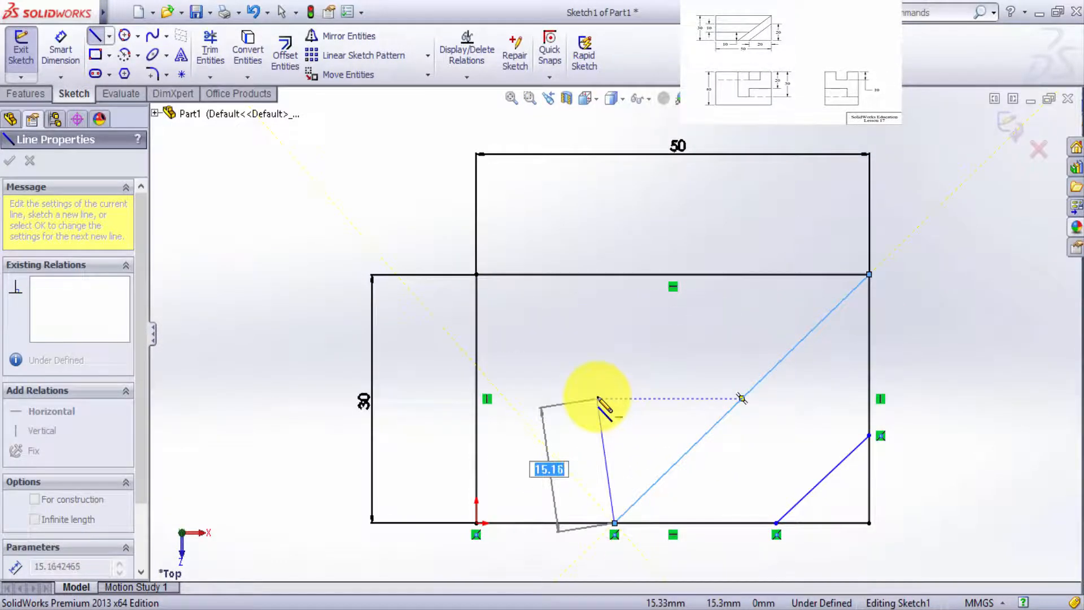
pyautogui.press('Escape')
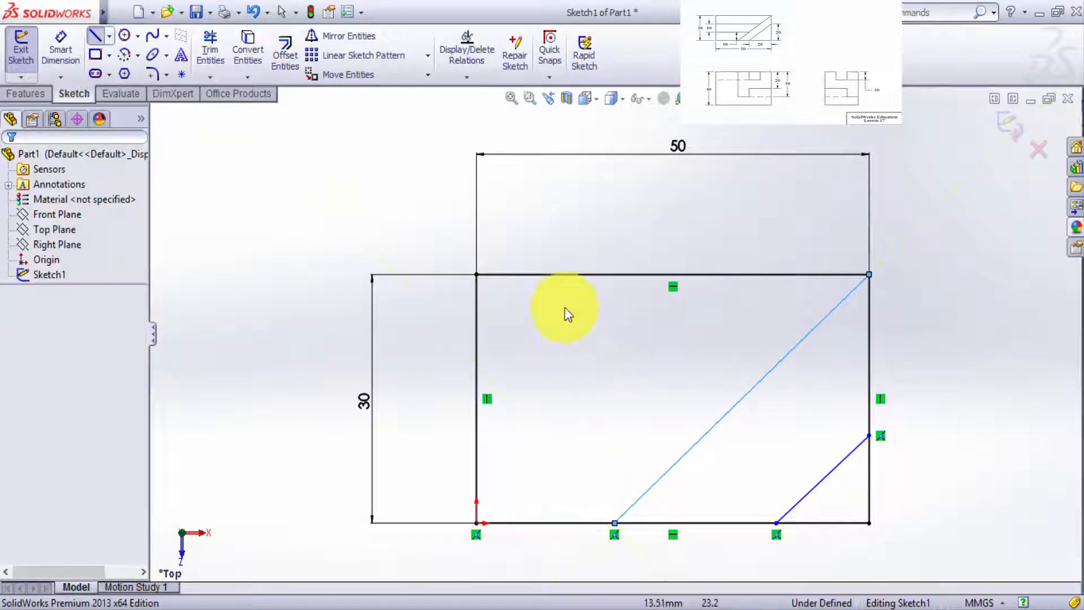
# Step: Draw two horizontal lines from the rectangle's left edge to the long diagonal, about 23 mm and 11 mm above the bottom edge
pyautogui.click(94, 37)
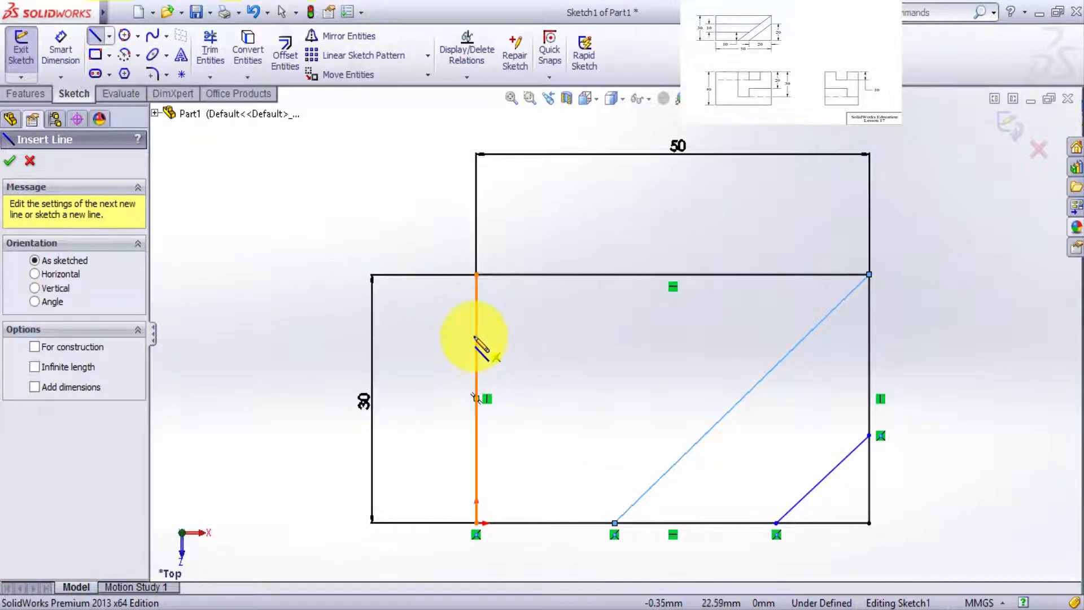
pyautogui.moveTo(474, 338); pyautogui.dragTo(806, 336)
pyautogui.press('Escape')
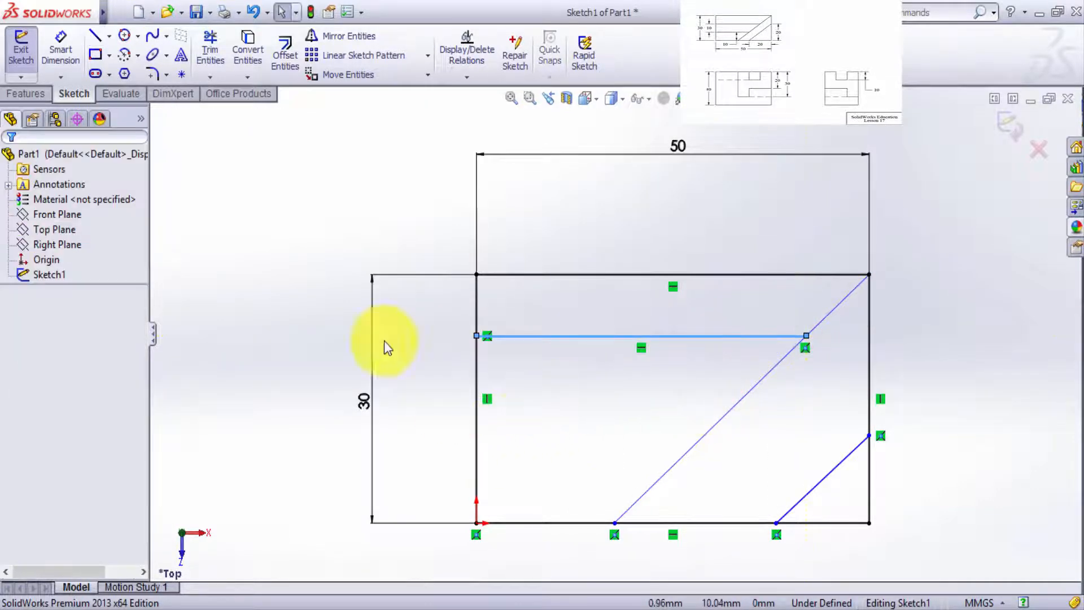
pyautogui.click(94, 35)
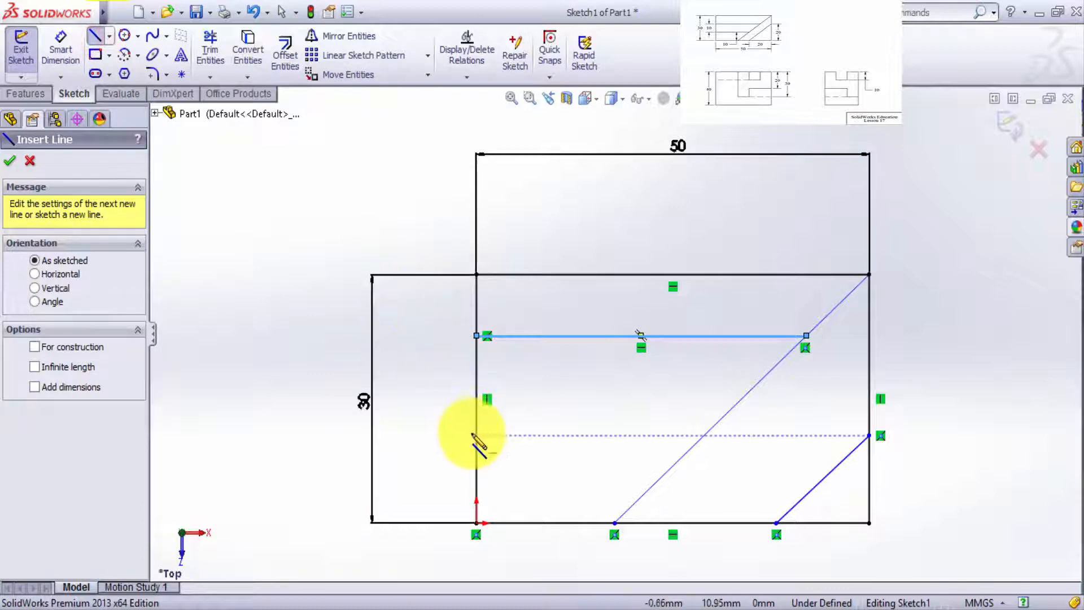
pyautogui.moveTo(477, 437); pyautogui.dragTo(704, 436)
pyautogui.press('Escape')
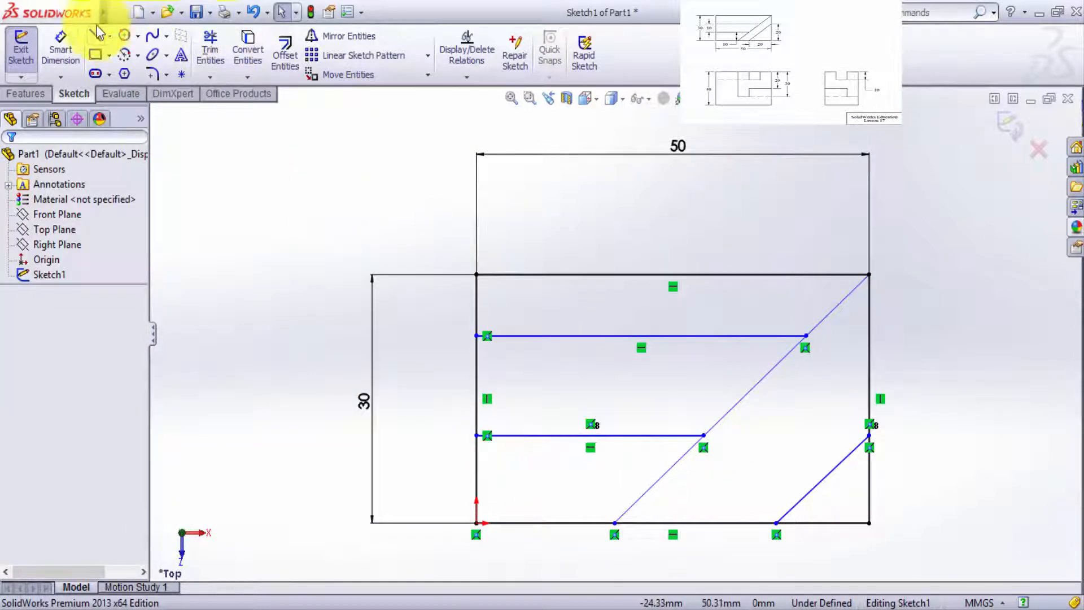
# Step: Dimension the height of the lower horizontal line's left endpoint above the origin to 10 mm
pyautogui.click(60, 52)
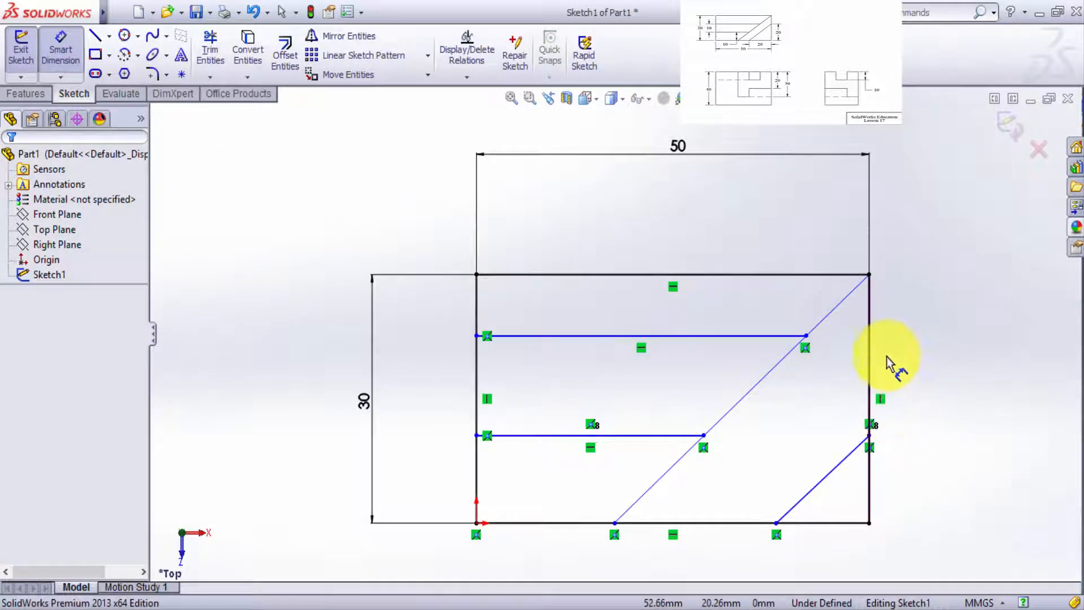
pyautogui.click(477, 435)
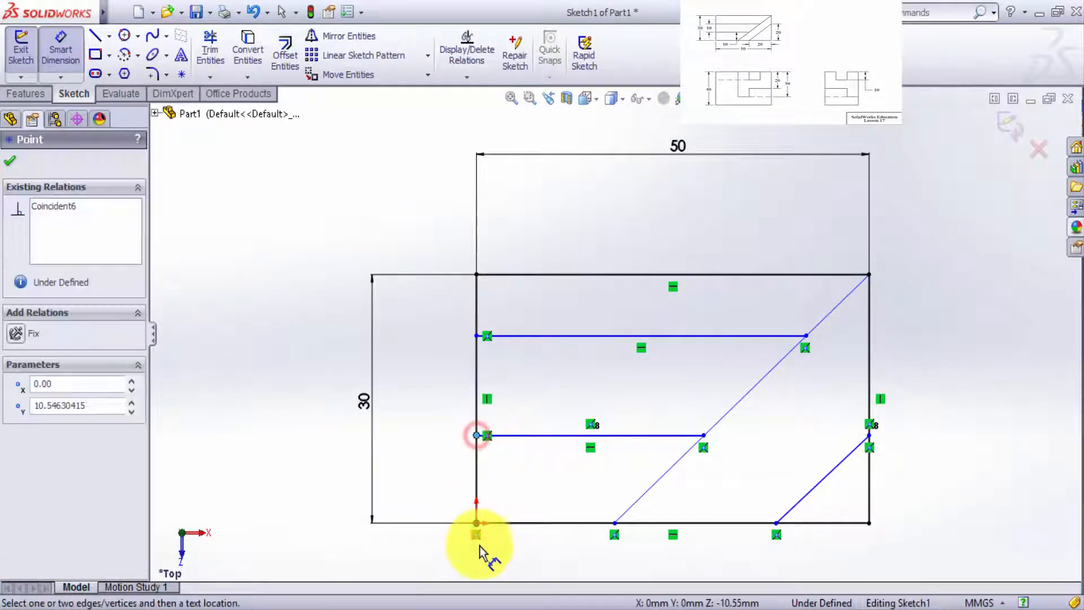
pyautogui.click(478, 524)
pyautogui.click(440, 499)
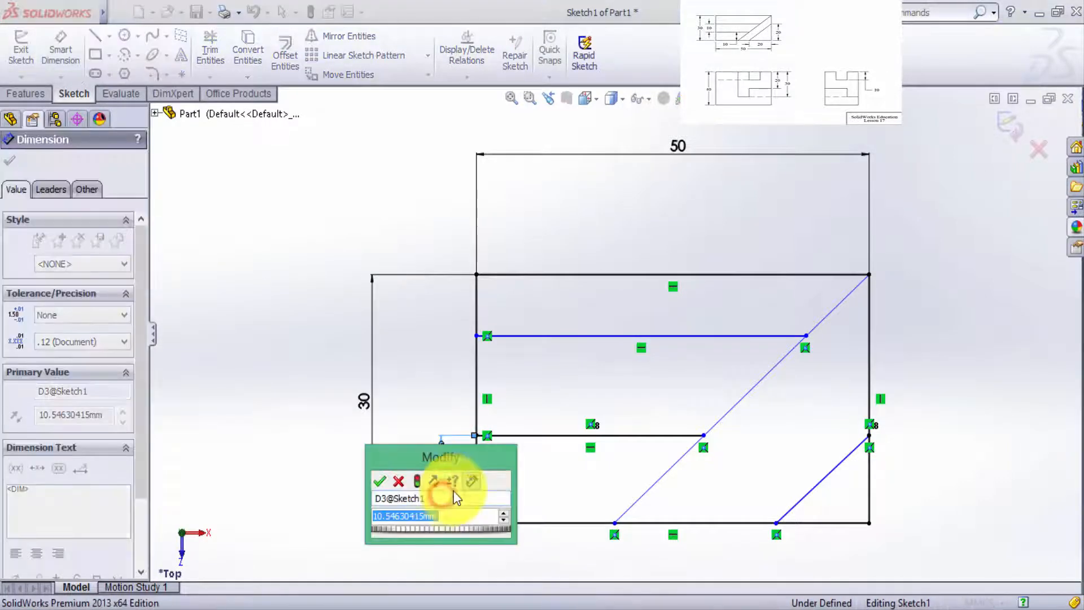
pyautogui.write('10')
pyautogui.press('Return')
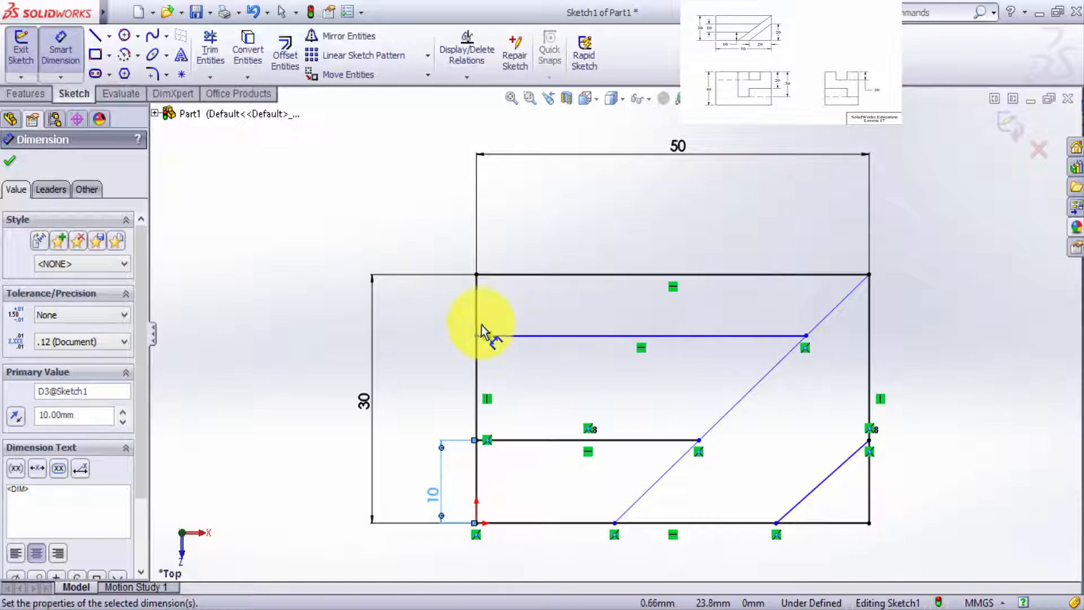
# Step: Dimension the spacing between the two inner horizontal lines to 10 mm
pyautogui.click(512, 336)
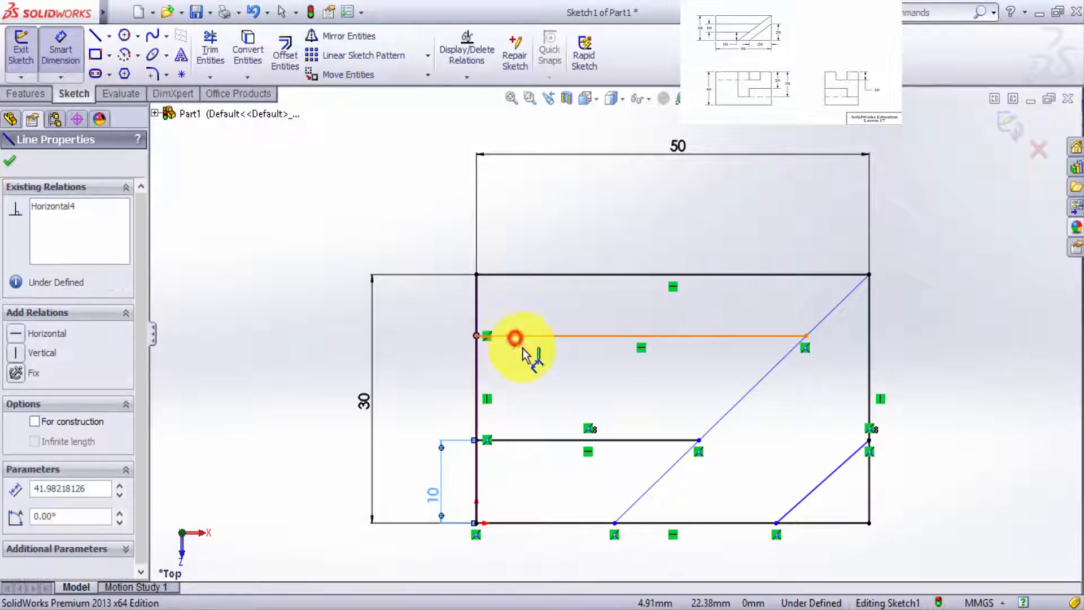
pyautogui.click(527, 440)
pyautogui.click(415, 384)
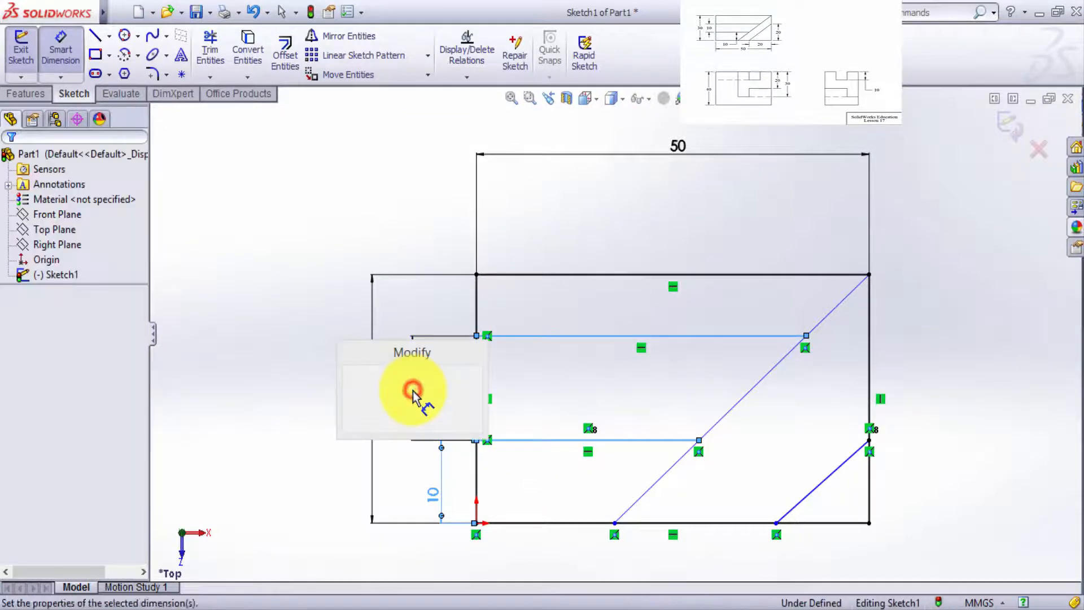
pyautogui.write('10')
pyautogui.press('Return')
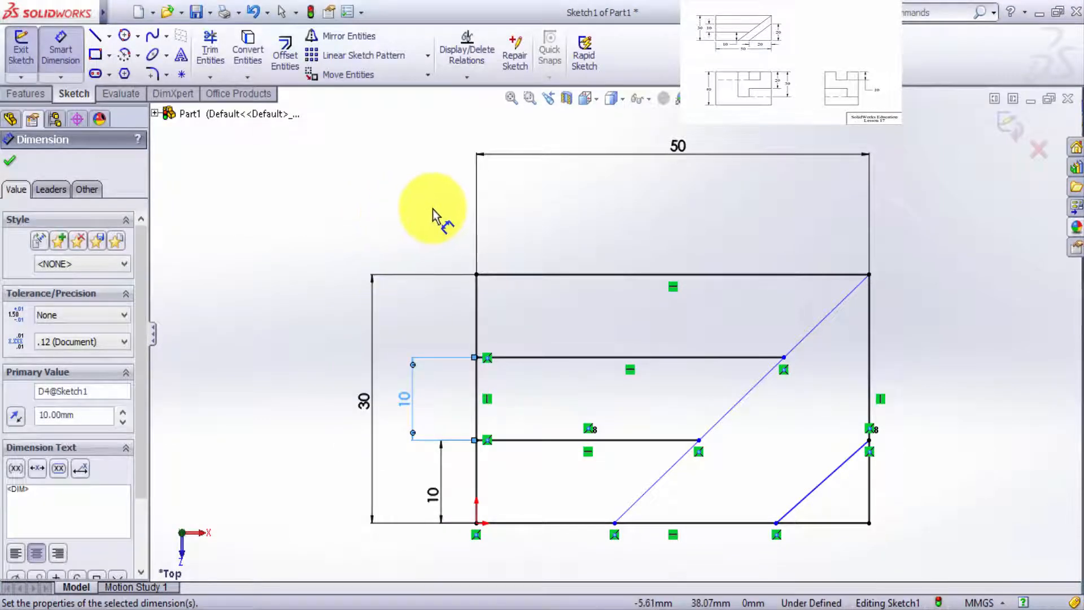
# Step: Dimension the distance between the two diagonals' endpoints on the bottom edge to 10 mm
pyautogui.click(615, 525)
pyautogui.click(777, 522)
pyautogui.click(696, 548)
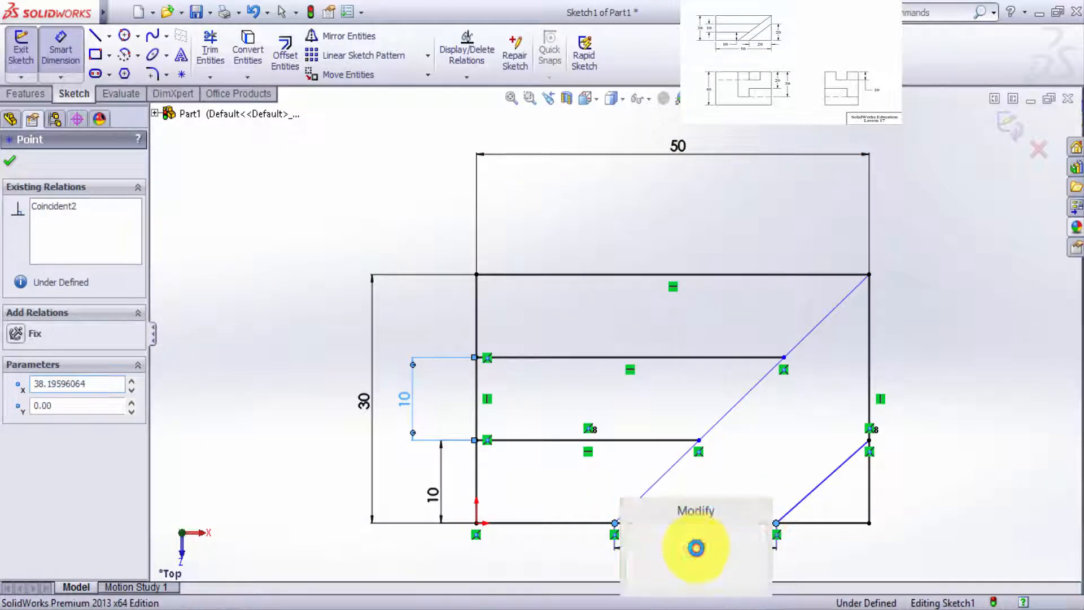
pyautogui.write('10')
pyautogui.press('Return')
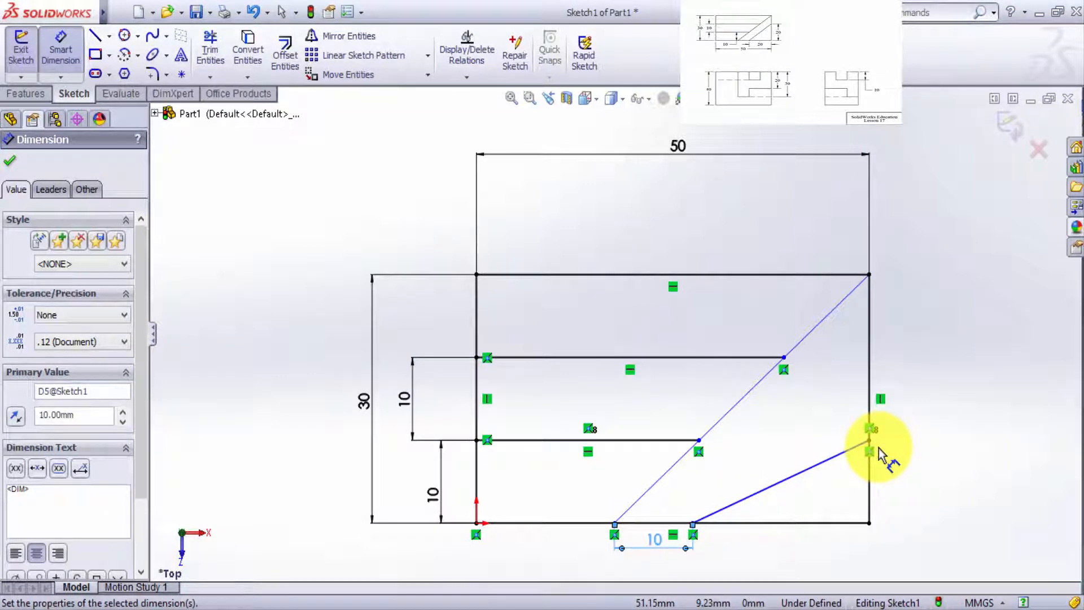
# Step: Dimension the distance from the short diagonal's lower endpoint to the rectangle's lower-right corner to 20 mm
pyautogui.click(872, 522)
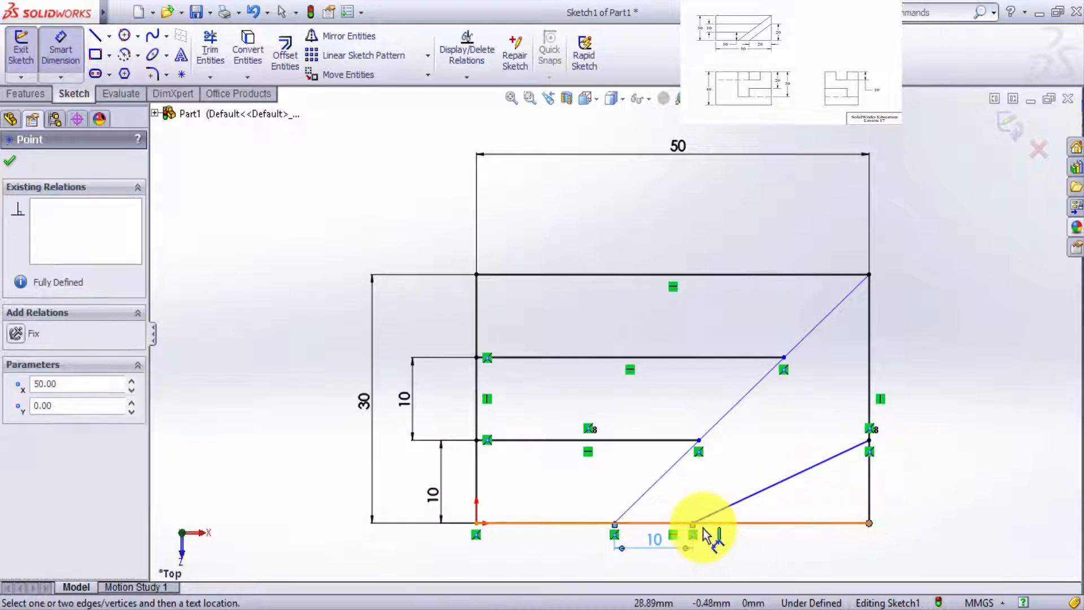
pyautogui.click(693, 524)
pyautogui.click(760, 542)
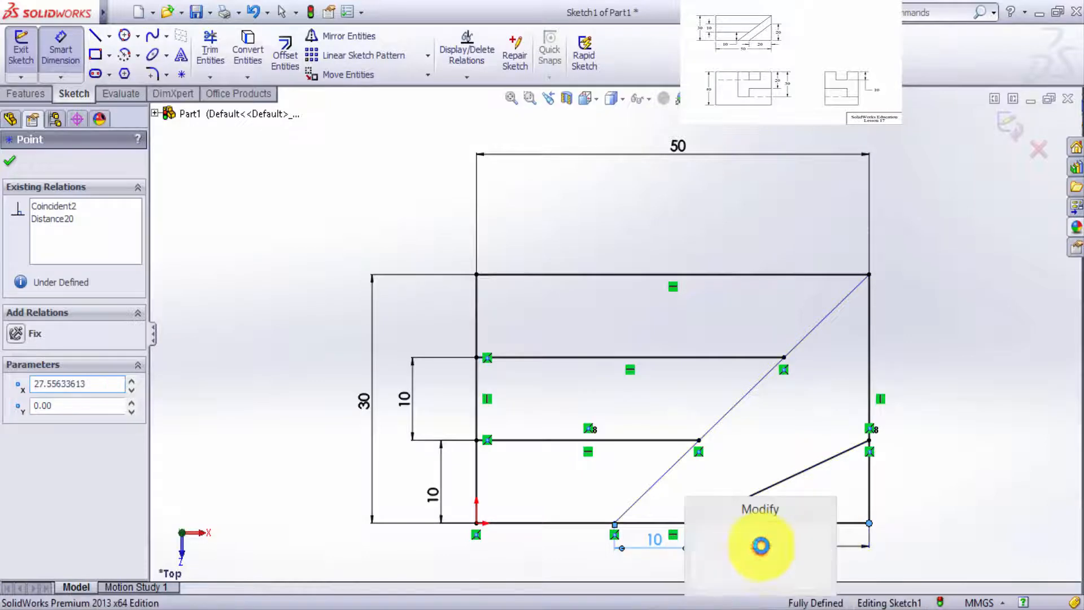
pyautogui.write('20')
pyautogui.press('Return')
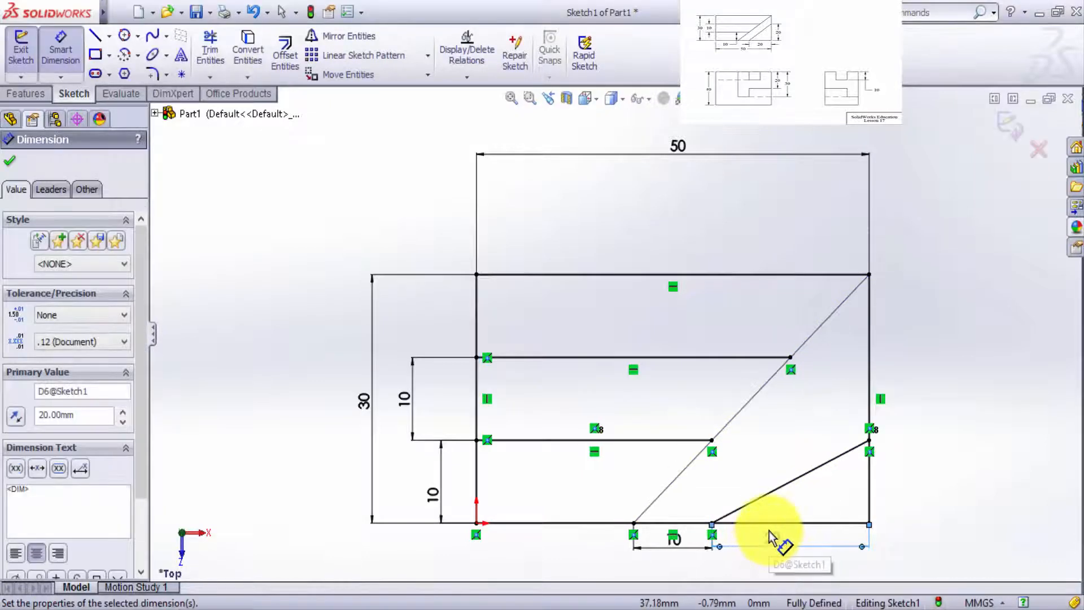
# Step: Try to dimension the vertical distance from the short diagonal's upper endpoint to the rectangle's lower-right corner
pyautogui.scroll(2, 735, 497)
pyautogui.scroll(-3, 728, 474)
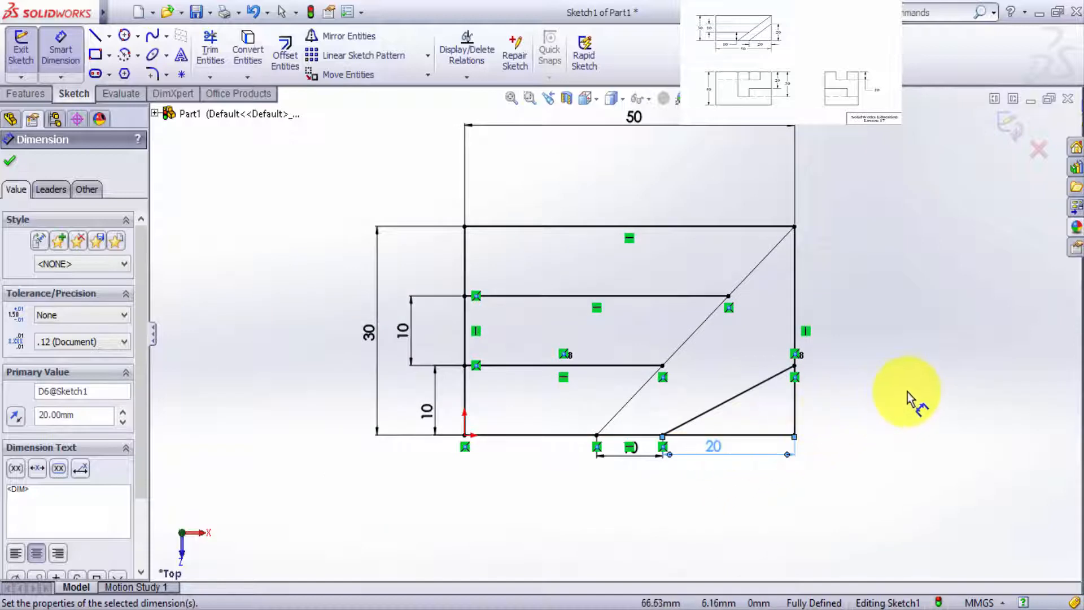
pyautogui.click(796, 368)
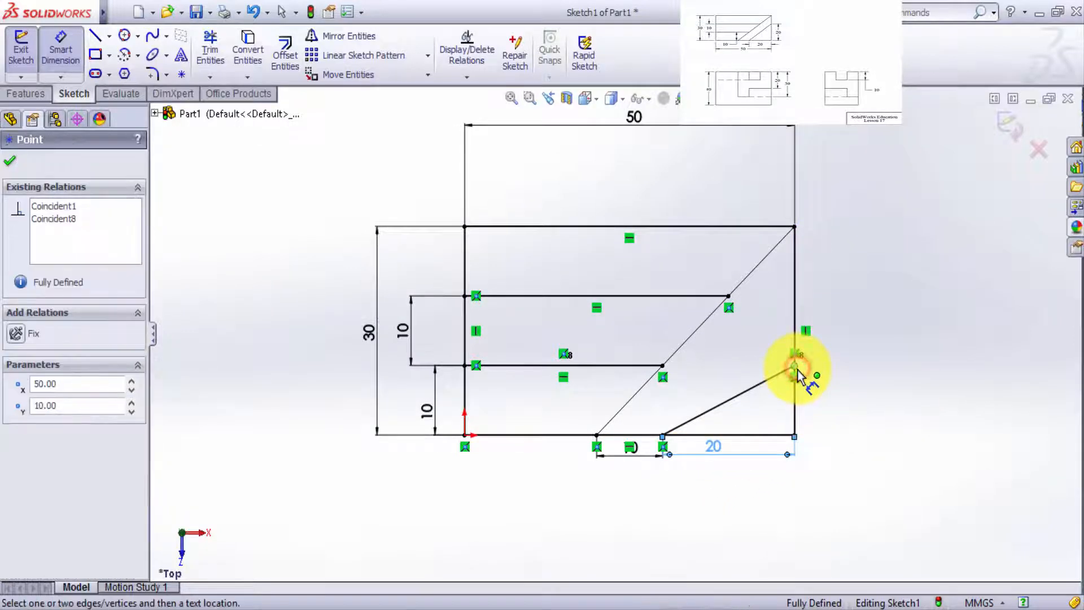
pyautogui.click(795, 436)
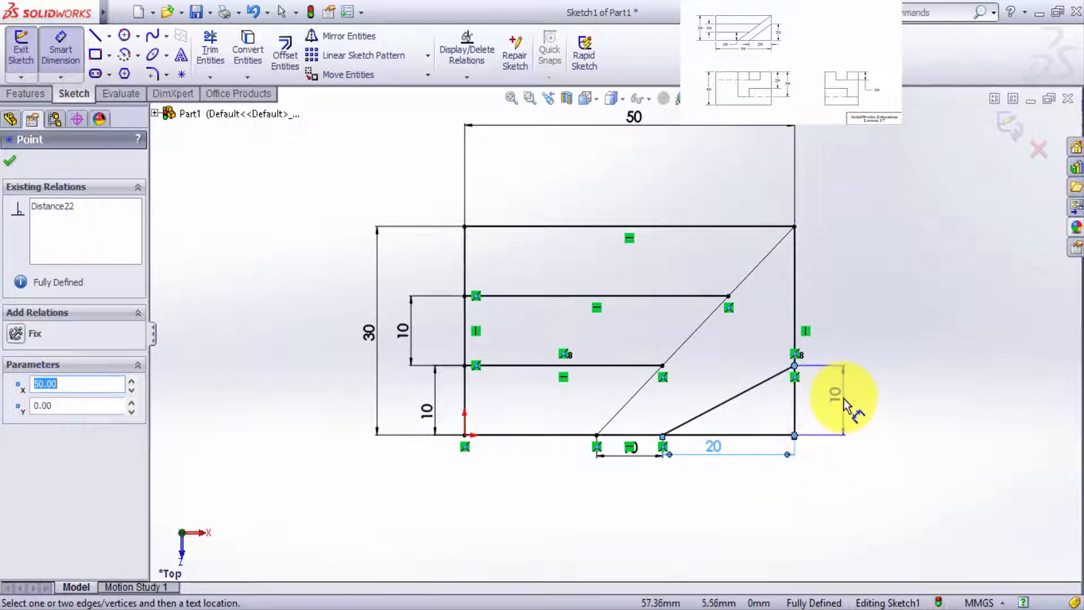
pyautogui.click(842, 397)
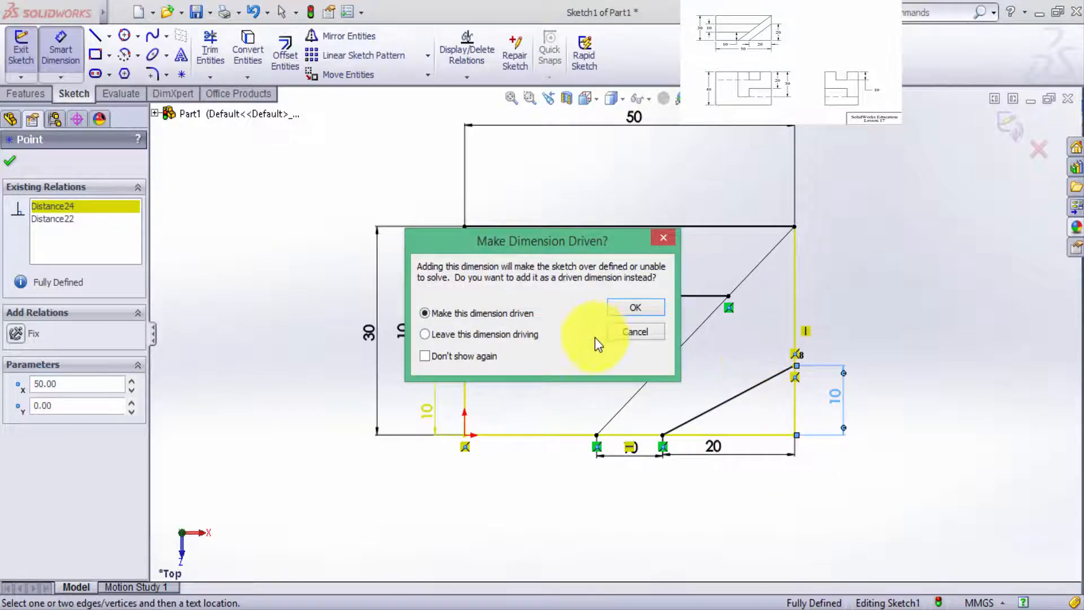
pyautogui.click(637, 331)
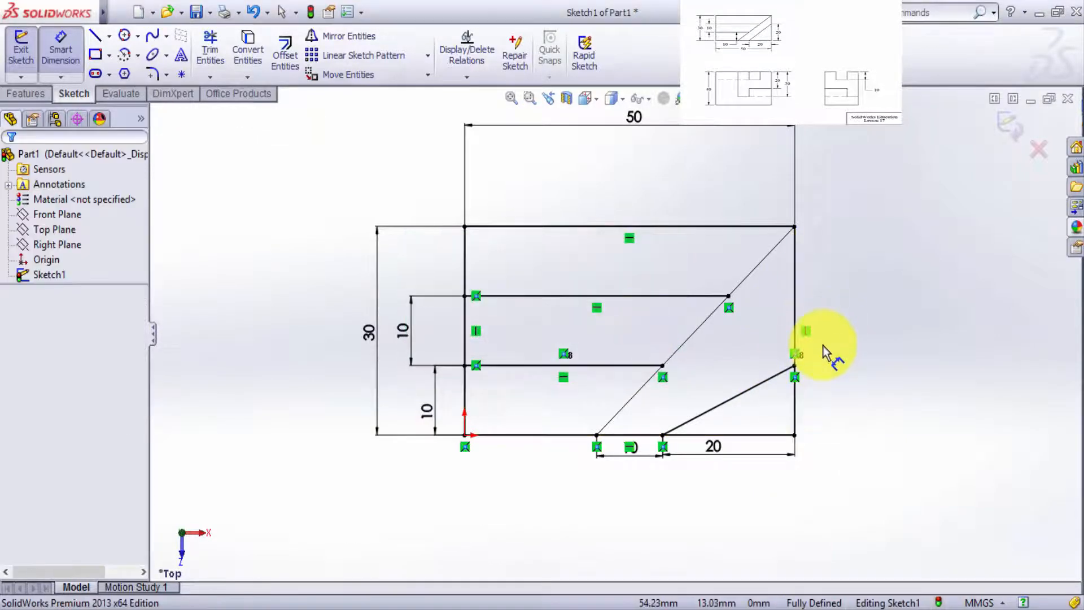
pyautogui.click(797, 381)
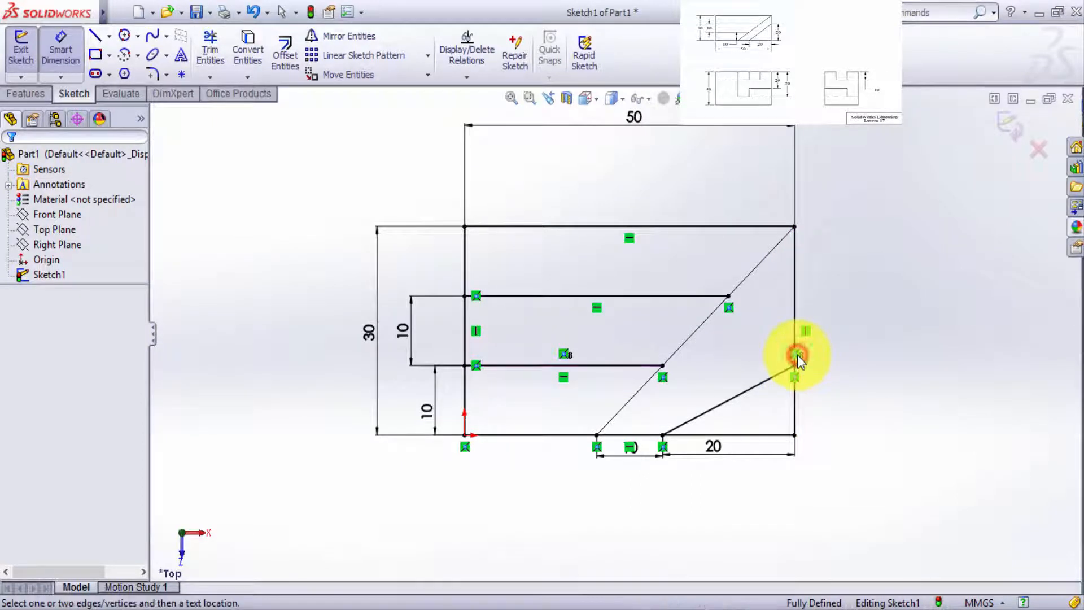
pyautogui.scroll(-2, 838, 378)
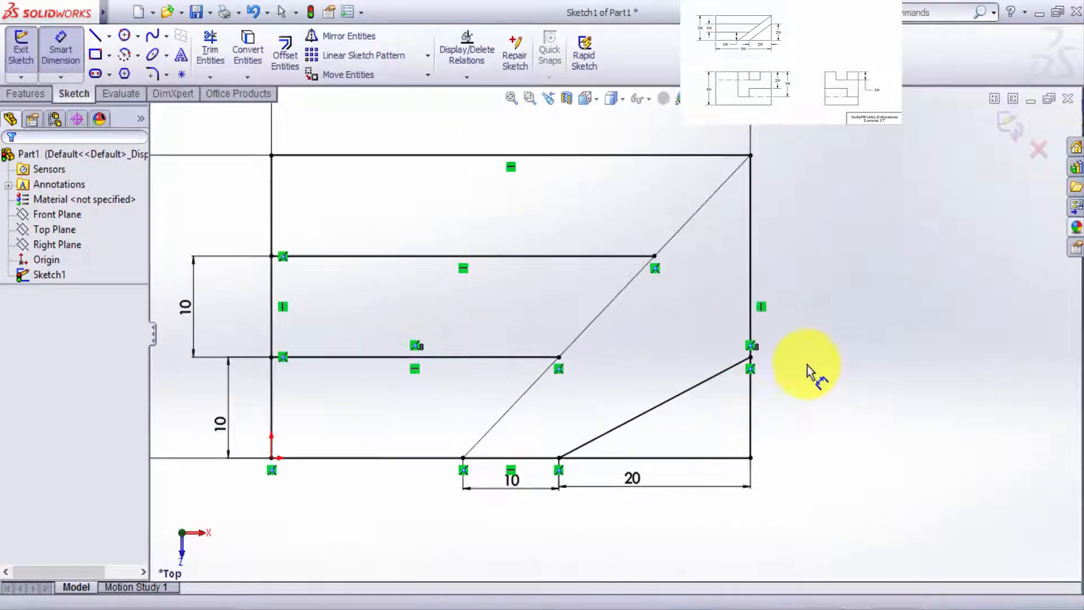
pyautogui.click(755, 369)
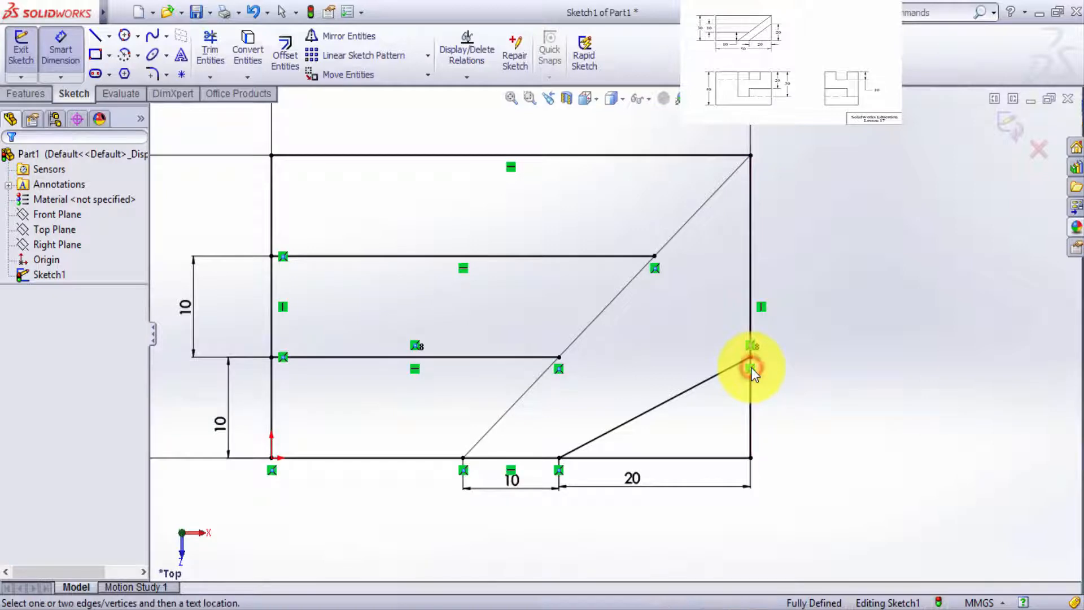
pyautogui.click(745, 370)
pyautogui.click(751, 370)
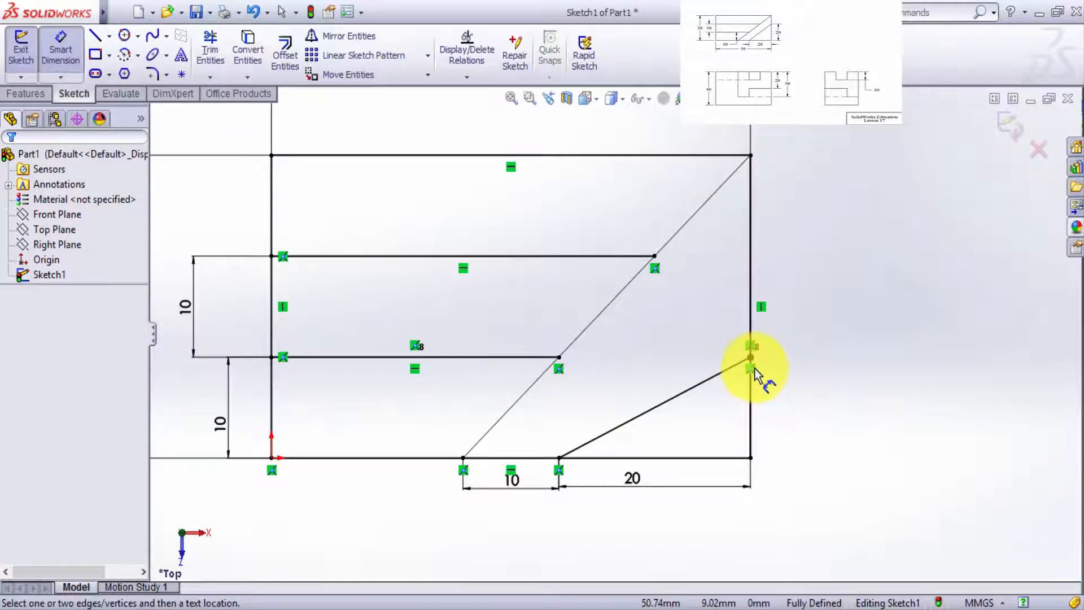
pyautogui.click(751, 370)
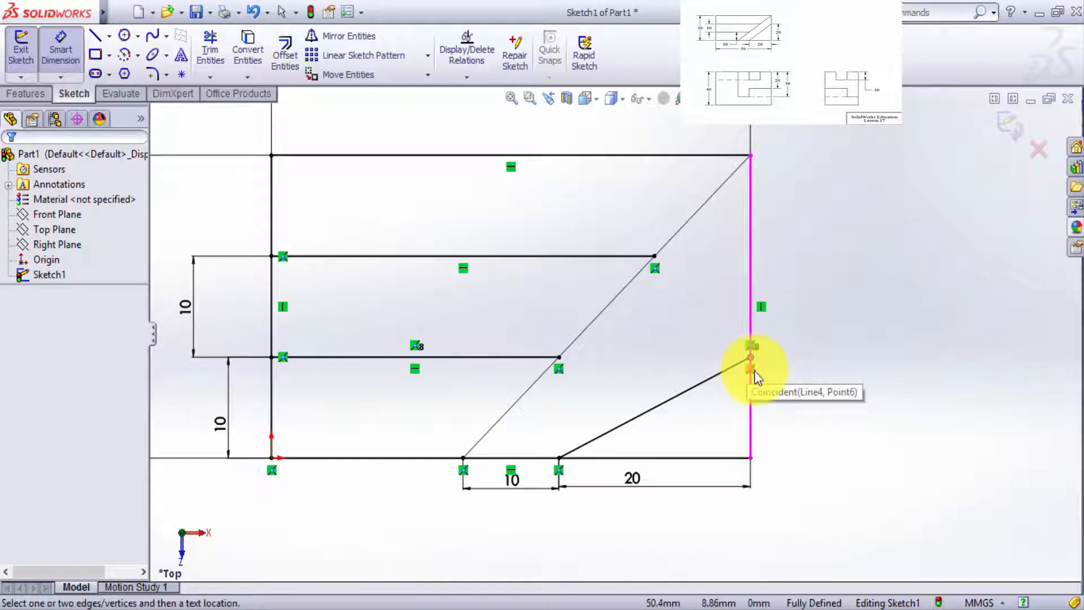
pyautogui.click(962, 366)
pyautogui.scroll(-3, 825, 333)
pyautogui.scroll(2, 672, 435)
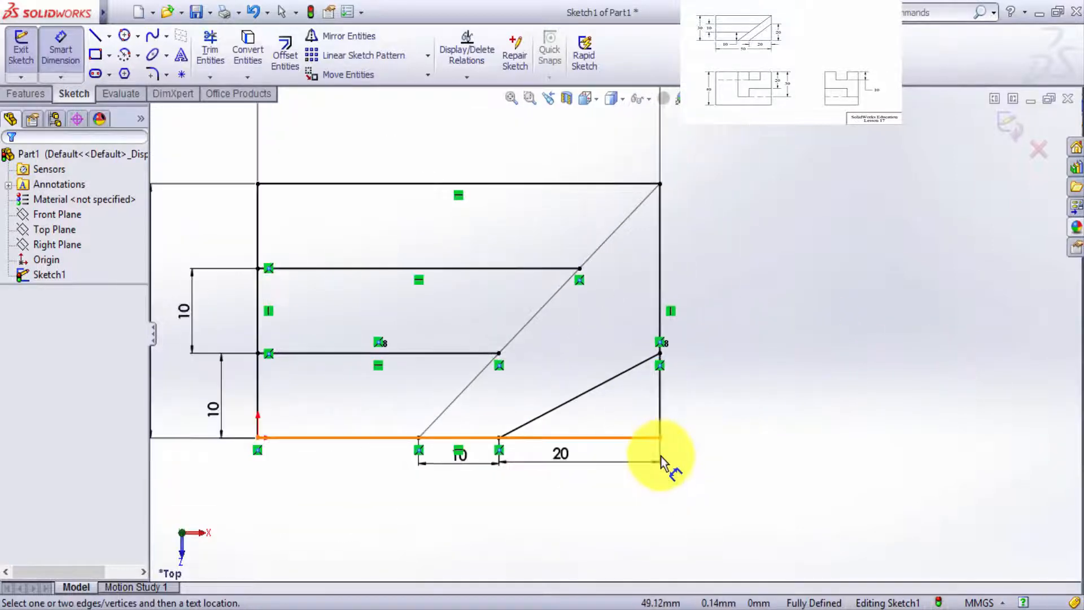
pyautogui.click(633, 366)
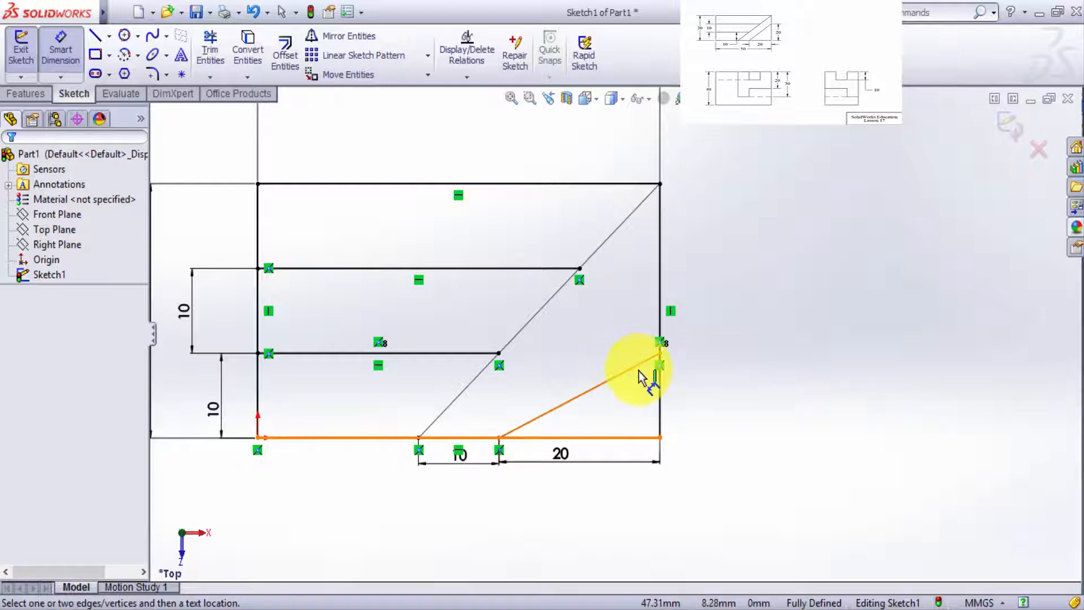
pyautogui.click(659, 342)
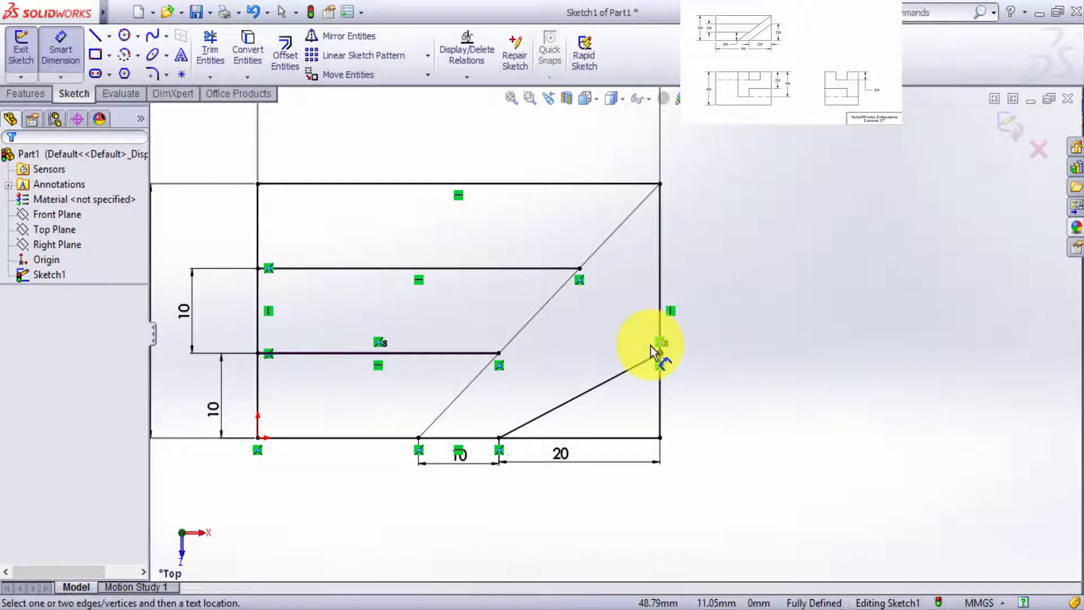
# Step: Delete the relation aligning the short diagonal's upper endpoint with the lower inner horizontal line
pyautogui.press('Escape')
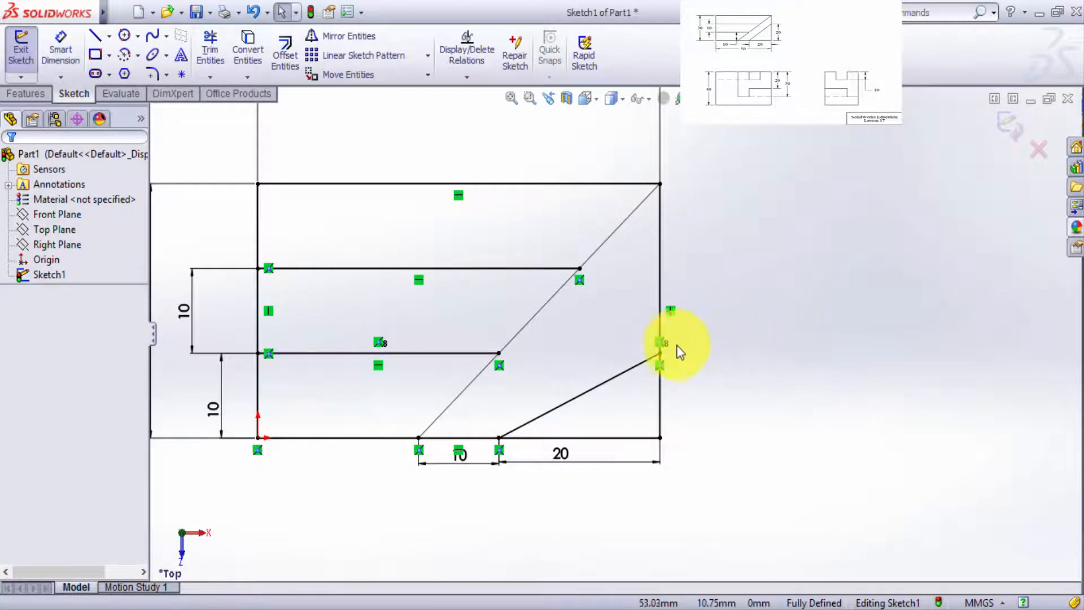
pyautogui.click(661, 342)
pyautogui.press('Delete')
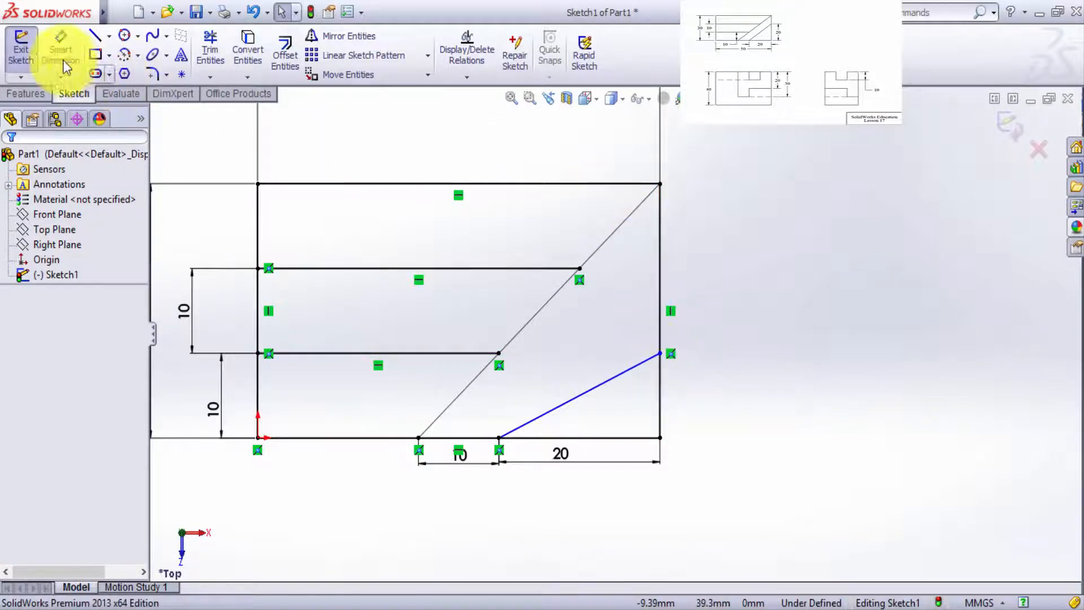
# Step: Dimension the height of the short diagonal's upper endpoint above the rectangle's lower-right corner to 20 mm and exit the sketch
pyautogui.click(49, 52)
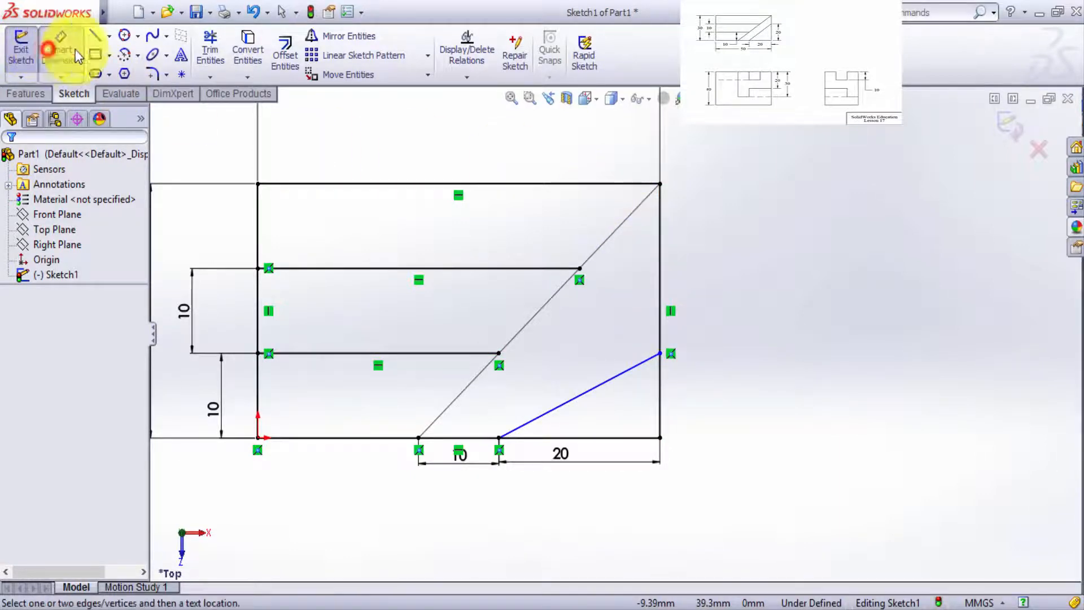
pyautogui.click(661, 353)
pyautogui.click(660, 437)
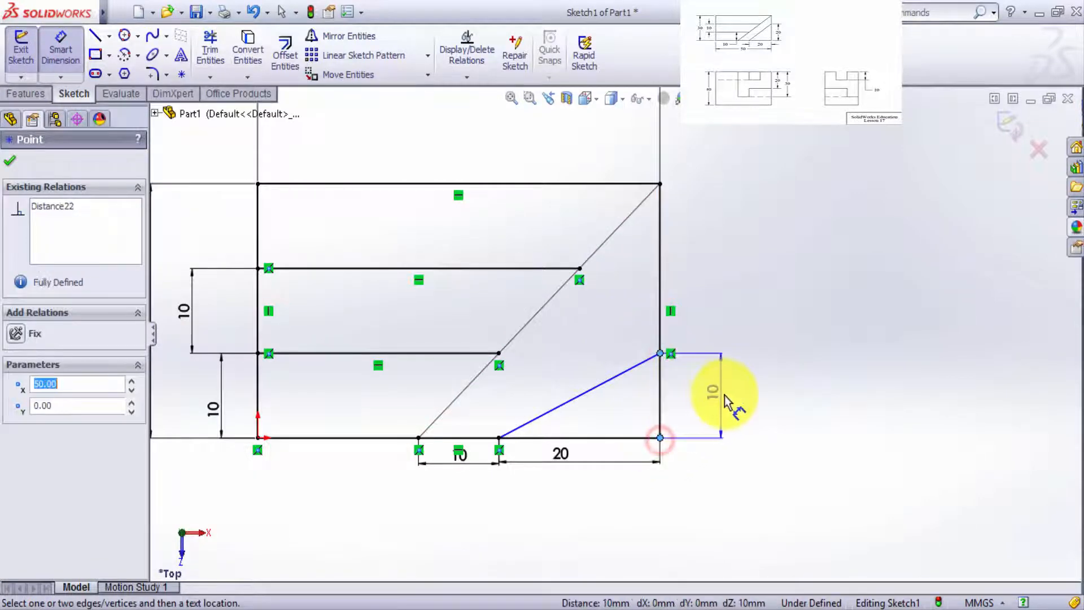
pyautogui.click(734, 408)
pyautogui.write('20')
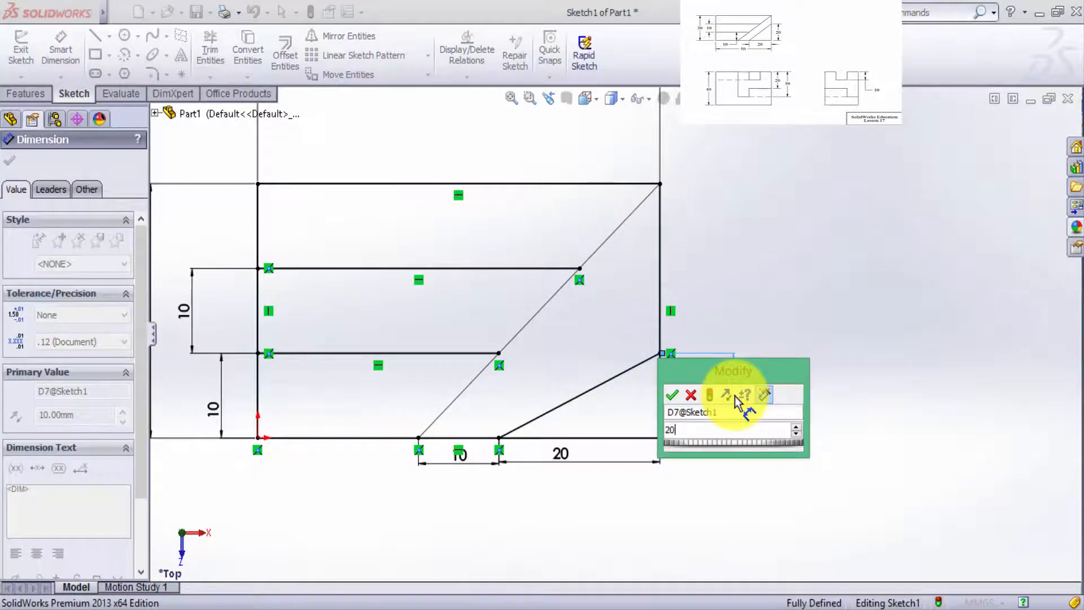
pyautogui.press('Return')
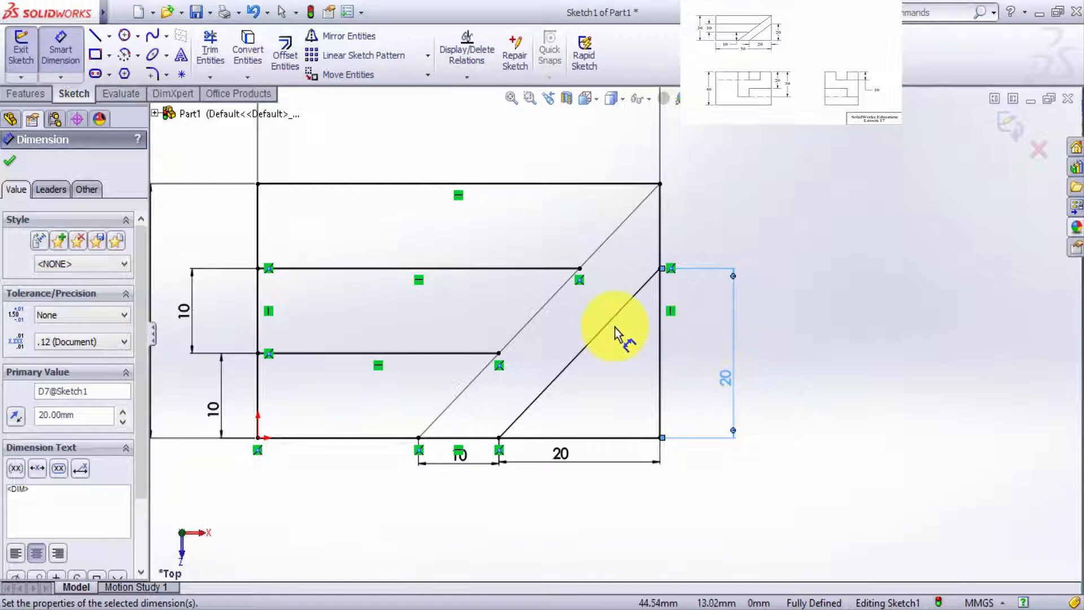
pyautogui.scroll(-2, 623, 212)
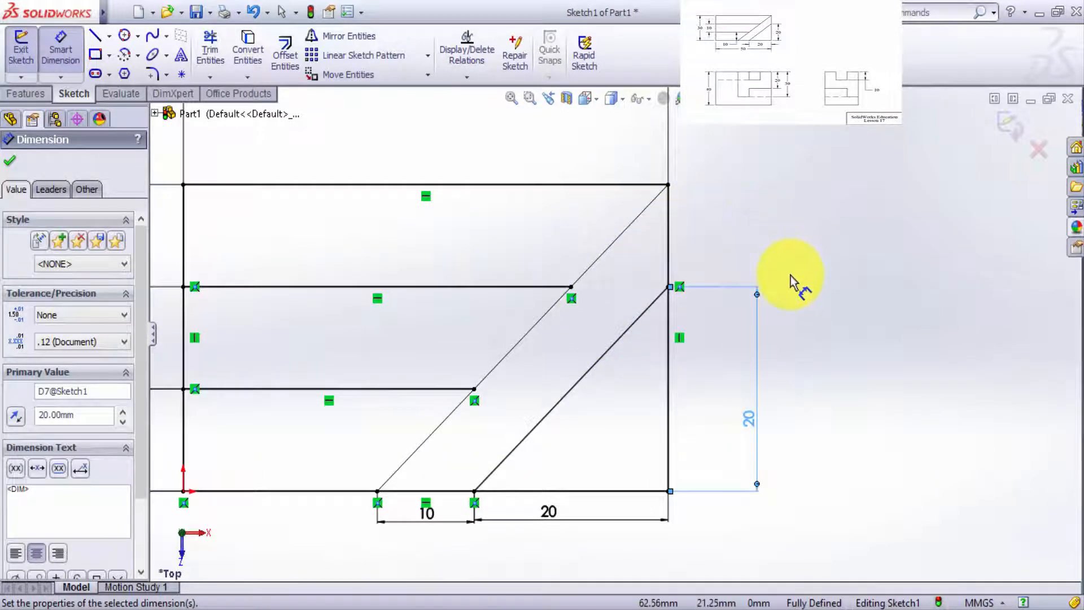
pyautogui.press('z')
pyautogui.press('z')
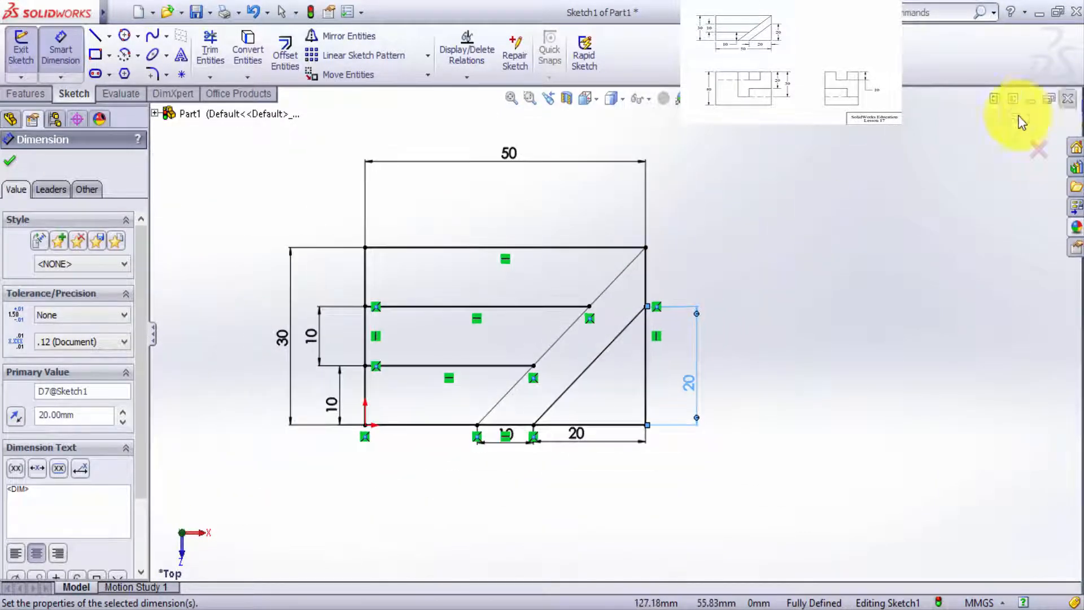
pyautogui.click(1004, 132)
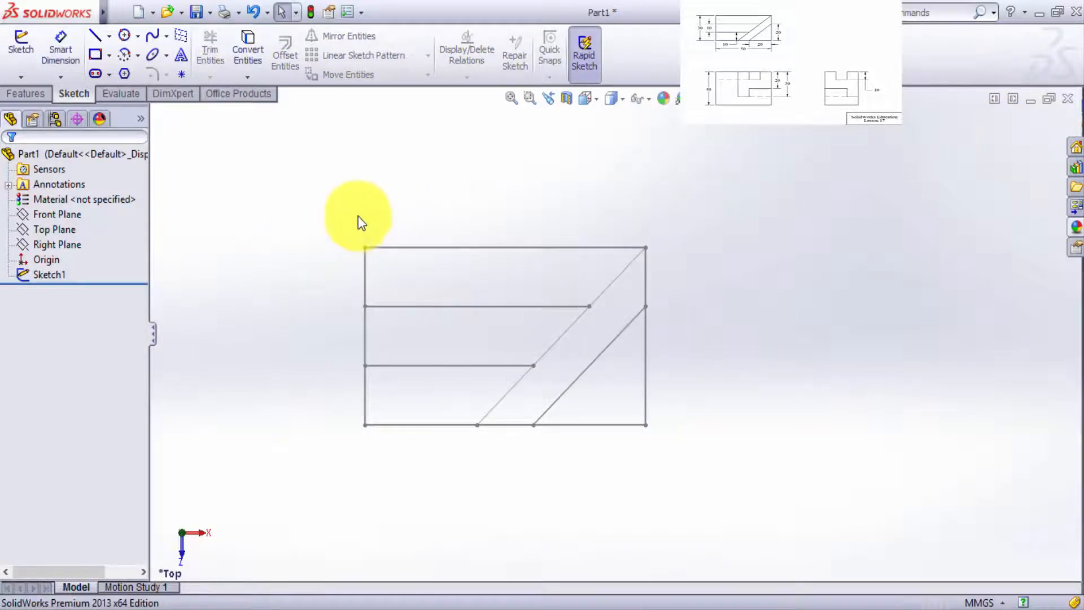
pyautogui.click(29, 93)
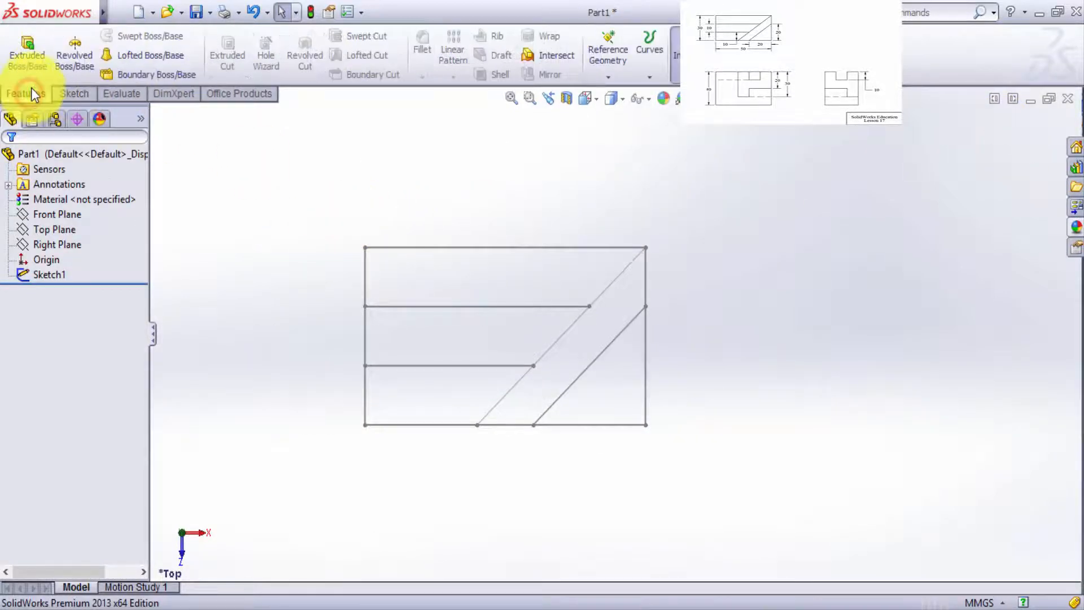
pyautogui.click(28, 65)
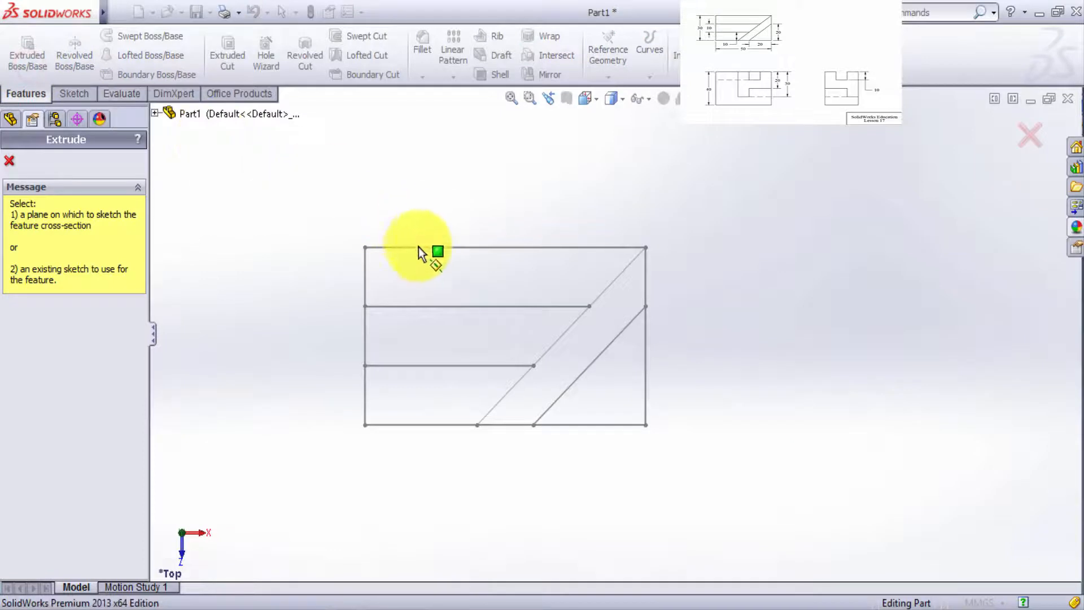
pyautogui.click(386, 429)
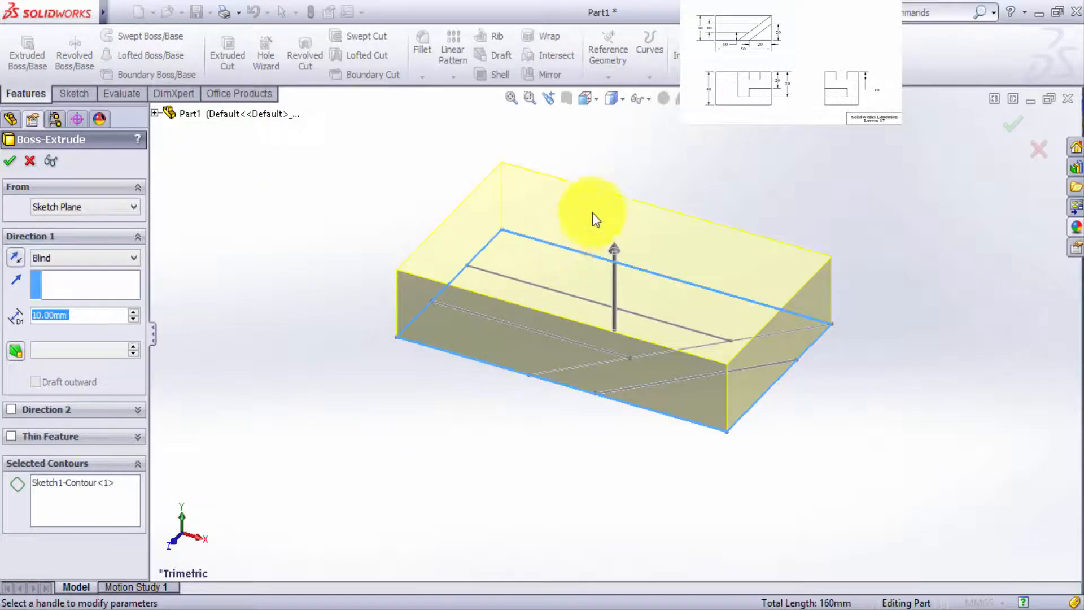
pyautogui.scroll(-2, 593, 212)
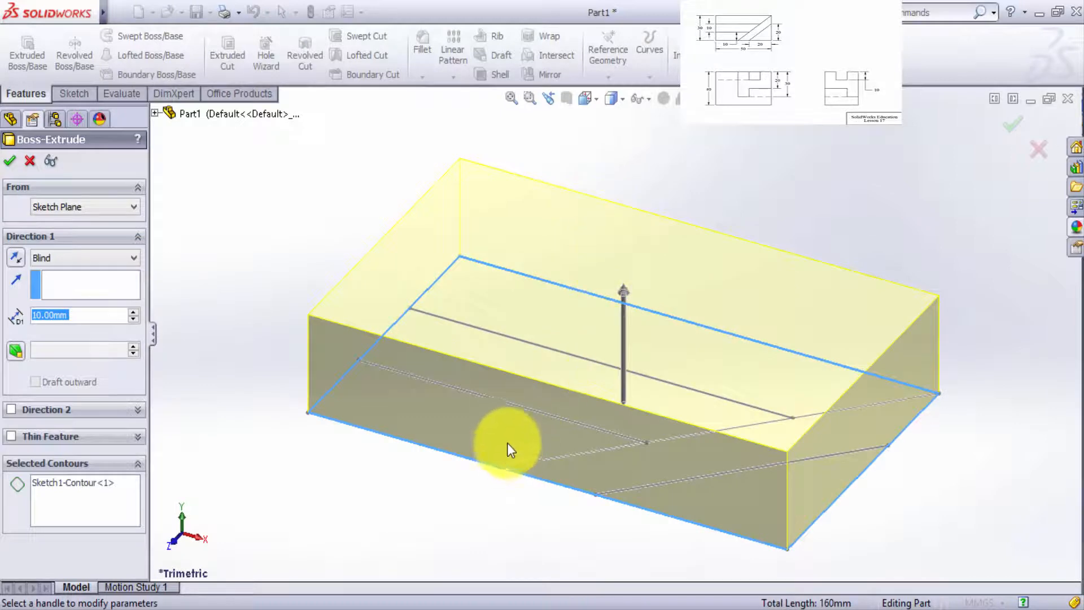
pyautogui.click(1038, 152)
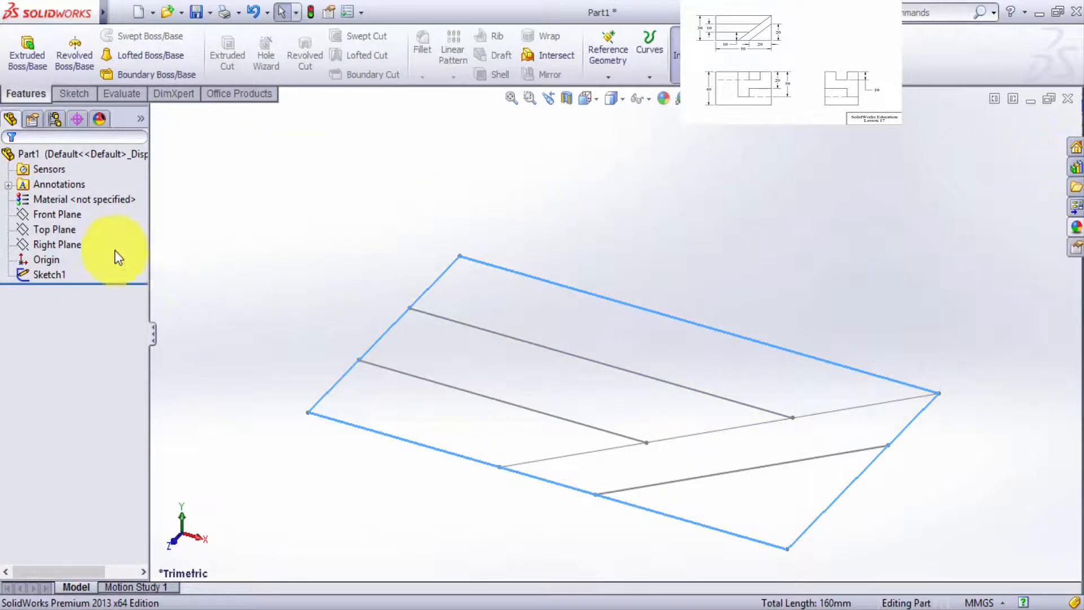
# Step: Extrude the base sketch's full outer rectangle contour as a Blind boss 10 mm deep
pyautogui.click(35, 66)
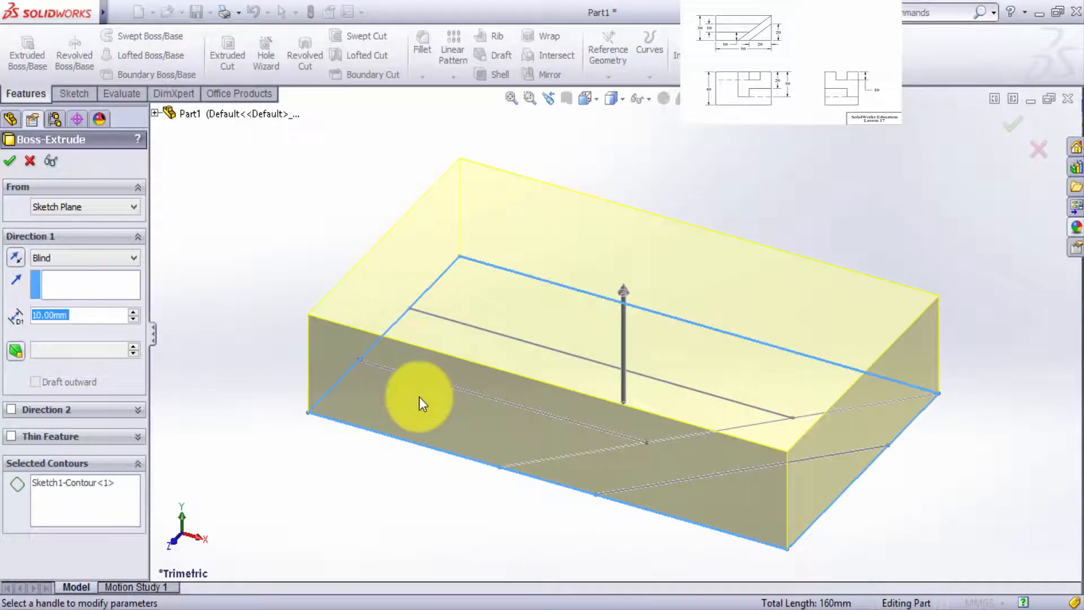
pyautogui.click(428, 379)
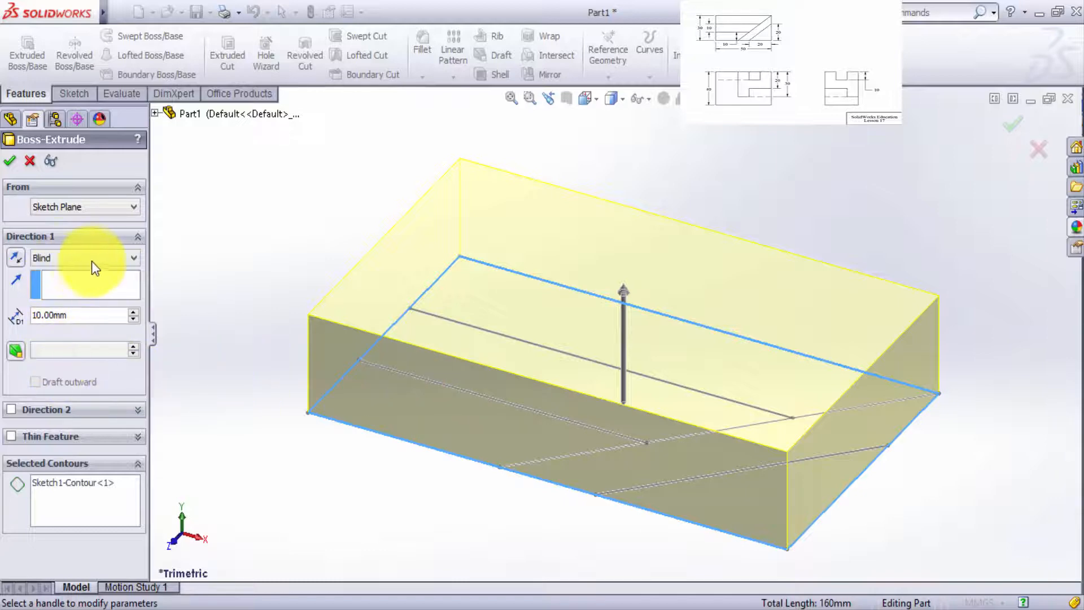
pyautogui.click(62, 279)
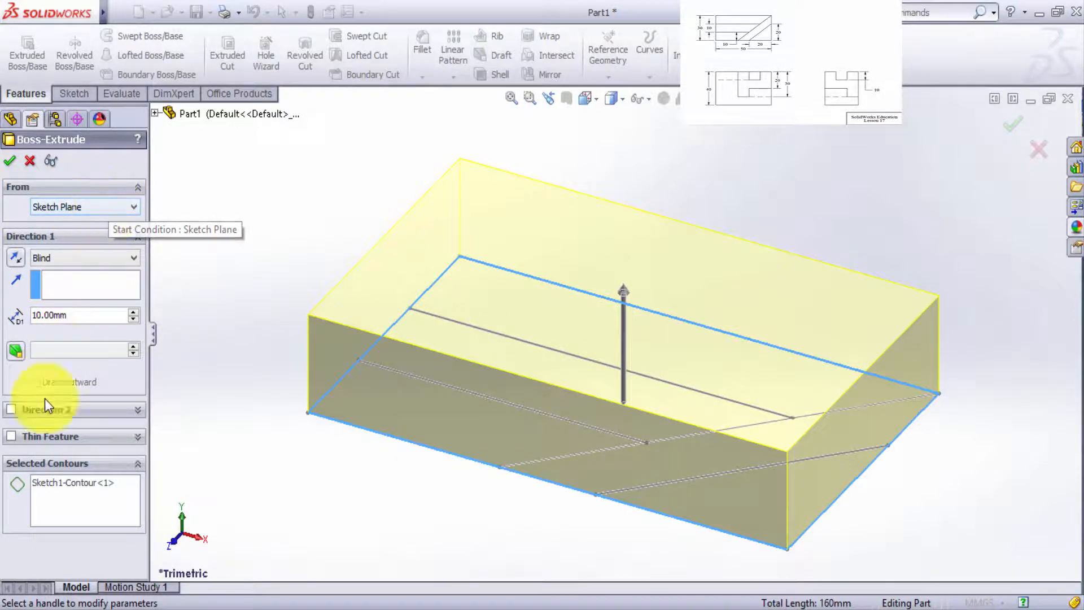
pyautogui.click(45, 483)
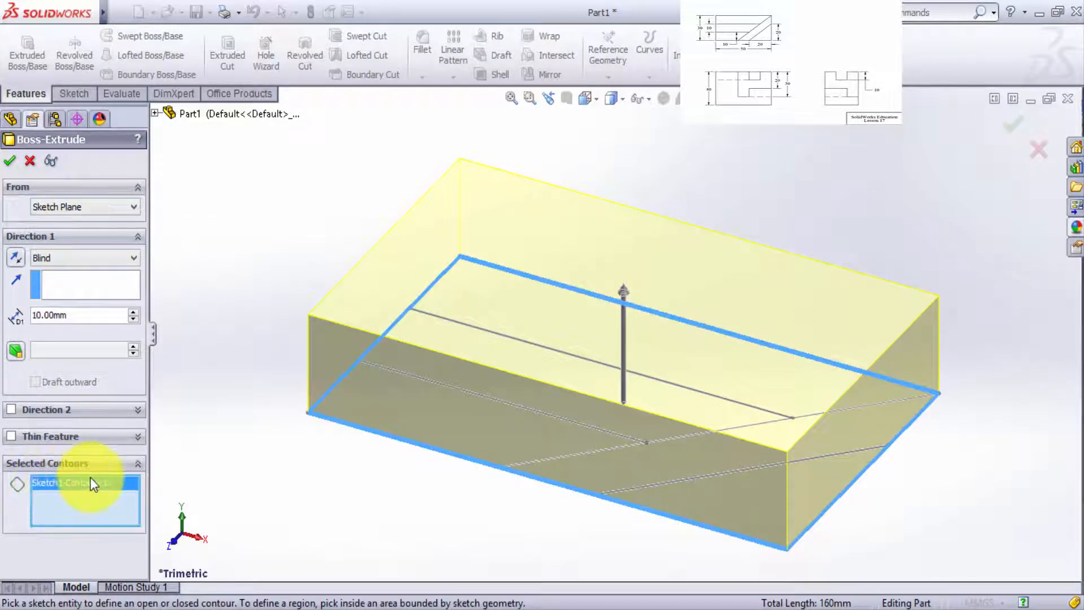
pyautogui.press('Delete')
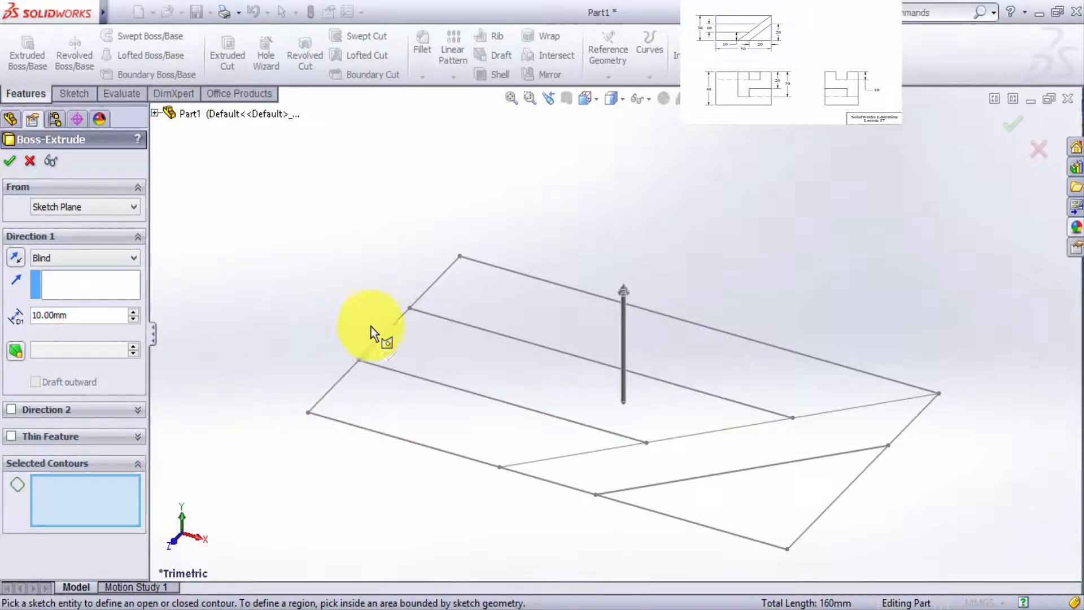
pyautogui.click(473, 260)
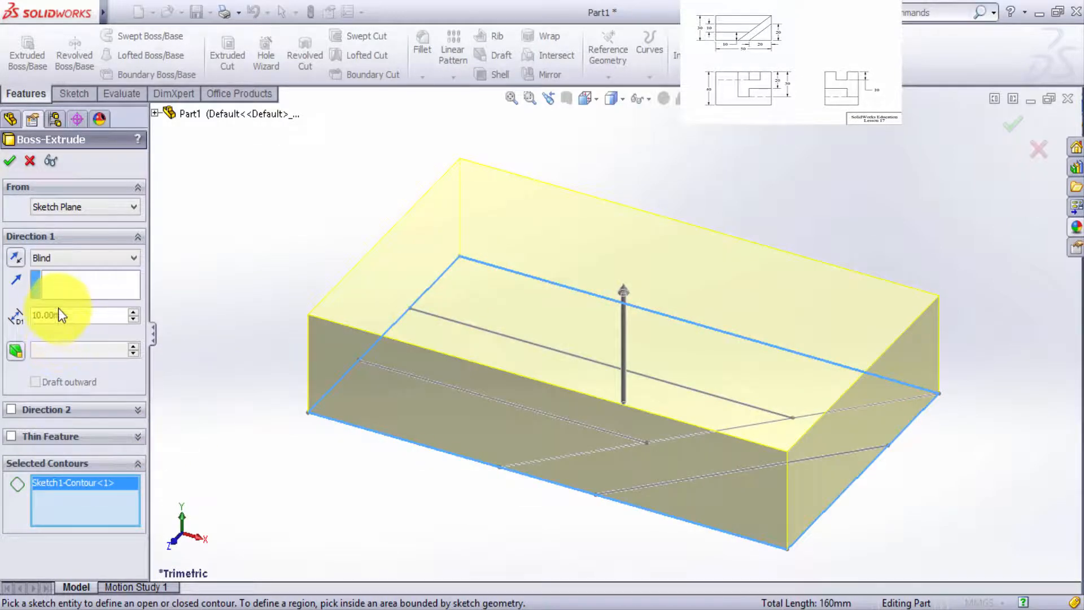
pyautogui.click(76, 314)
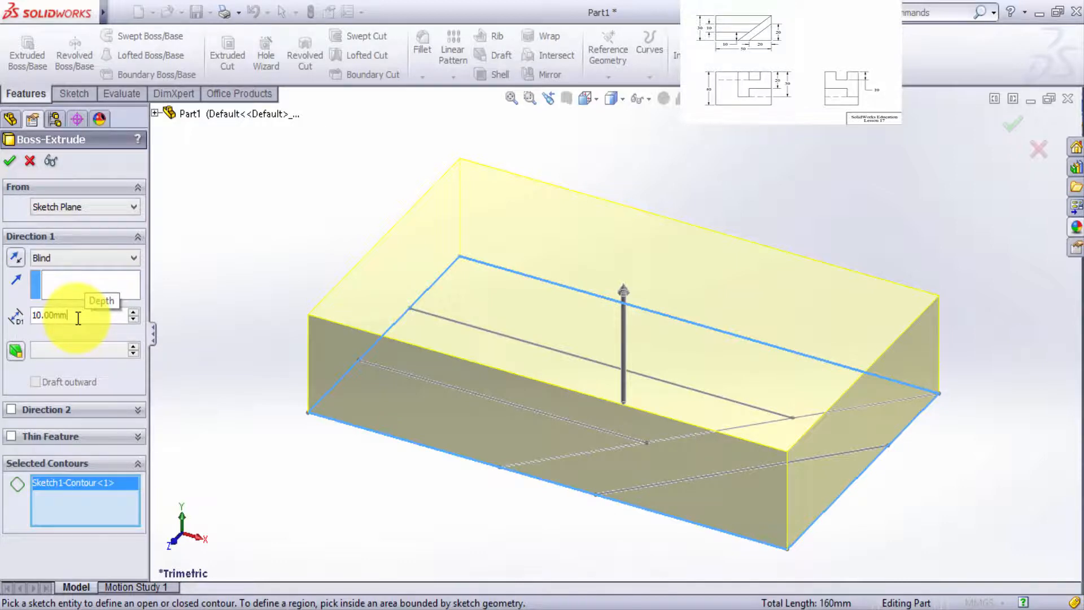
pyautogui.click(10, 162)
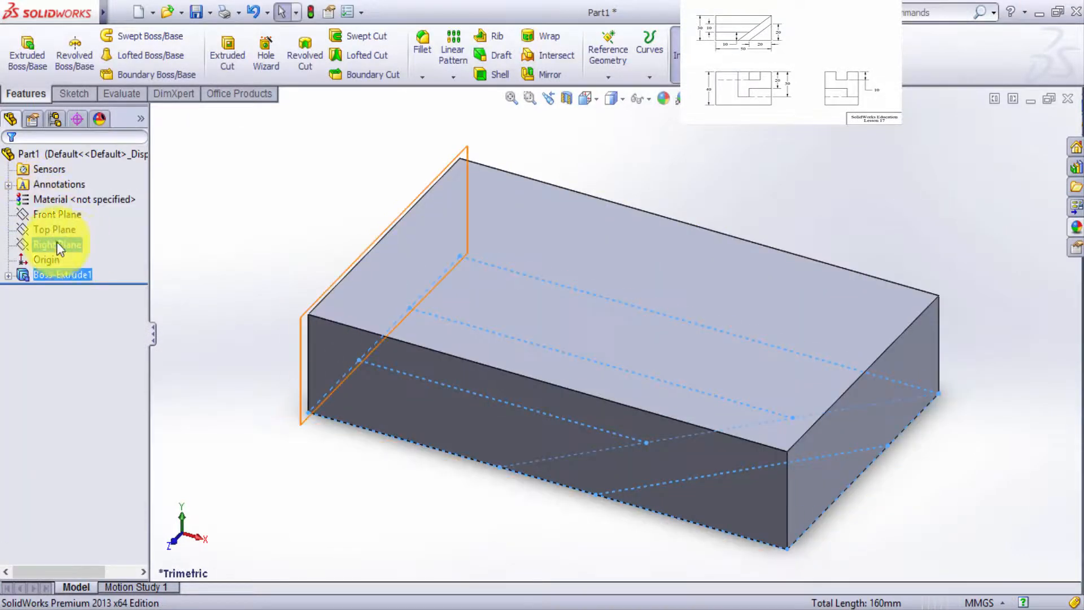
# Step: Extrude the triangular front-right corner region of the base sketch as a Blind boss 20 mm deep, merged with the base
pyautogui.click(8, 276)
pyautogui.click(51, 290)
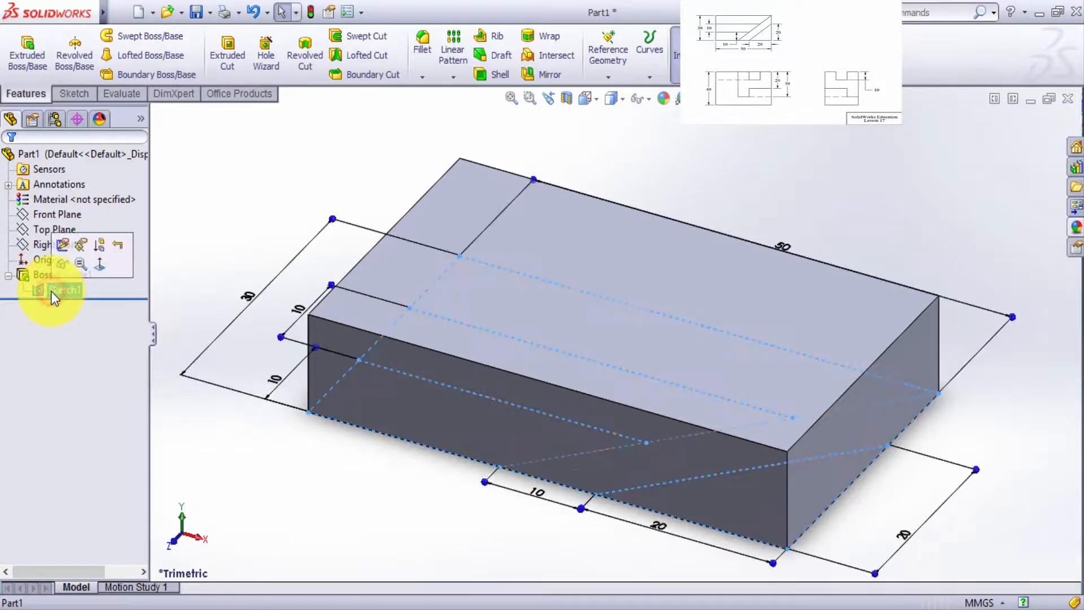
pyautogui.click(26, 48)
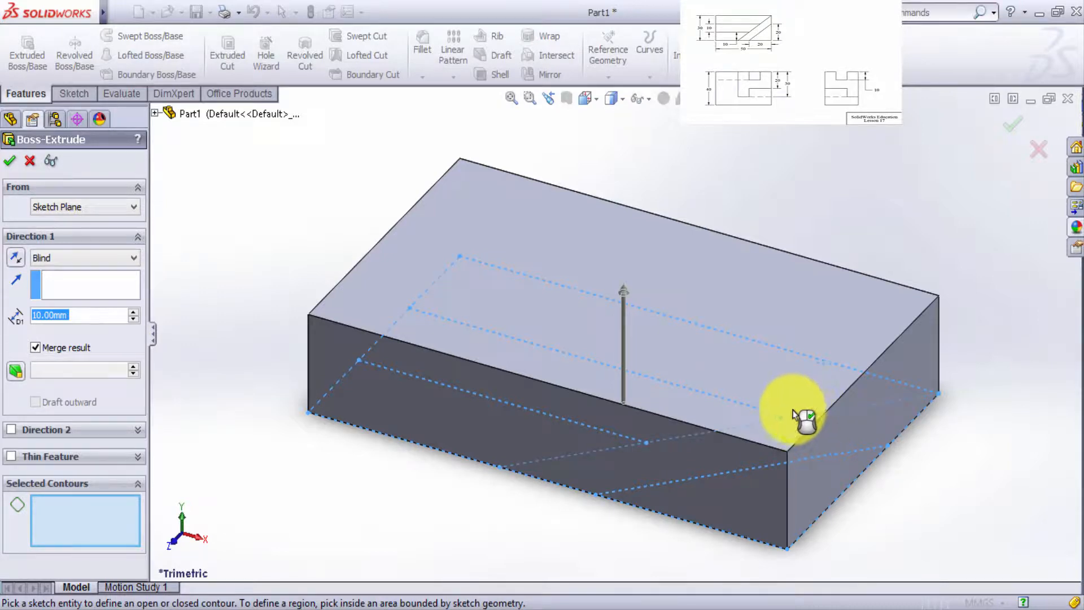
pyautogui.click(803, 504)
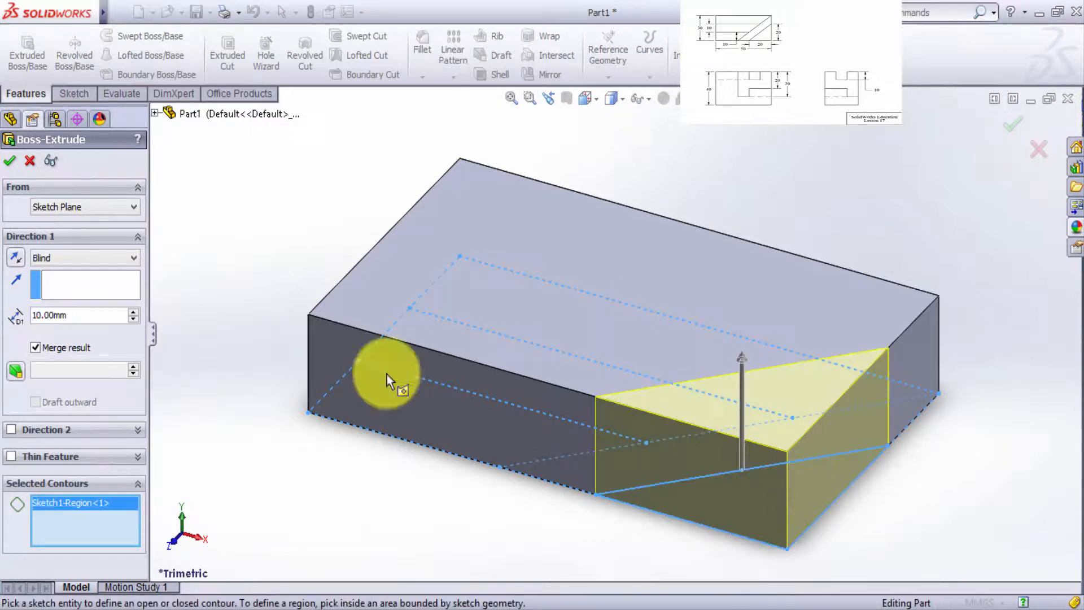
pyautogui.doubleClick(88, 312)
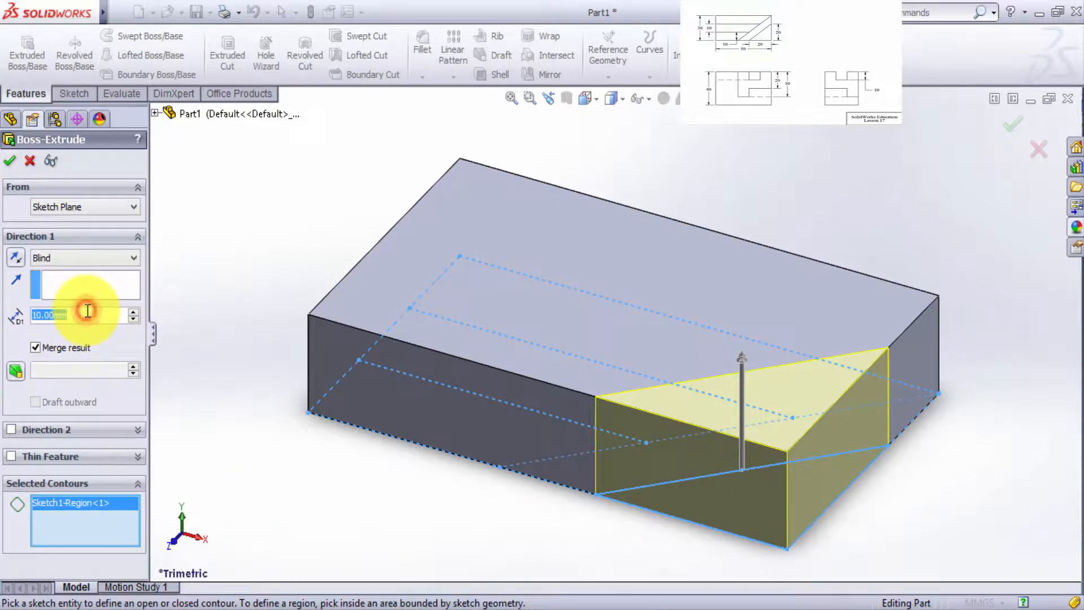
pyautogui.write('20')
pyautogui.press('Return')
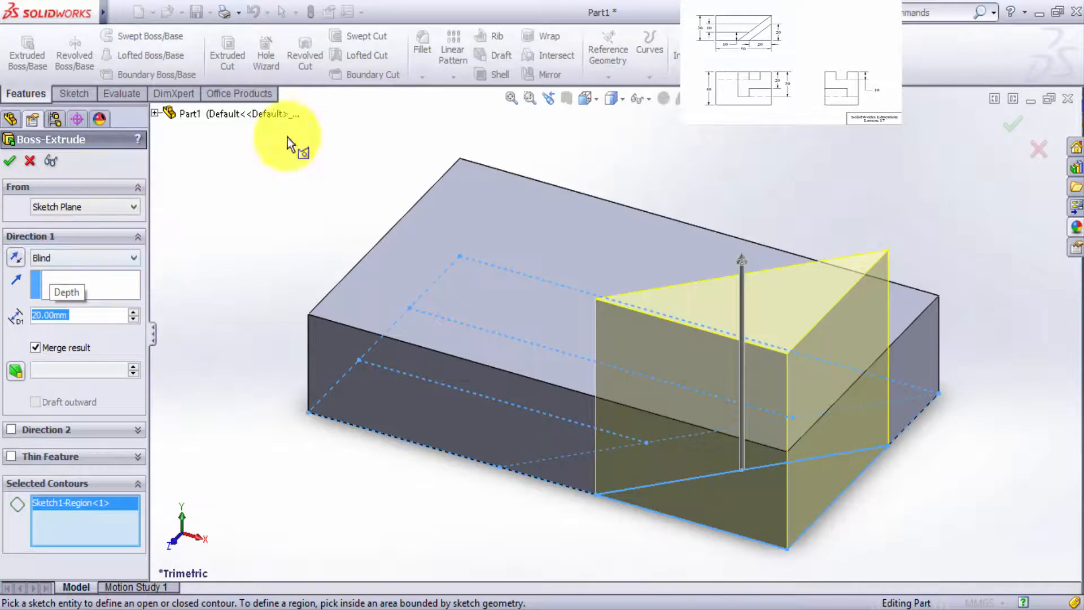
pyautogui.click(1013, 124)
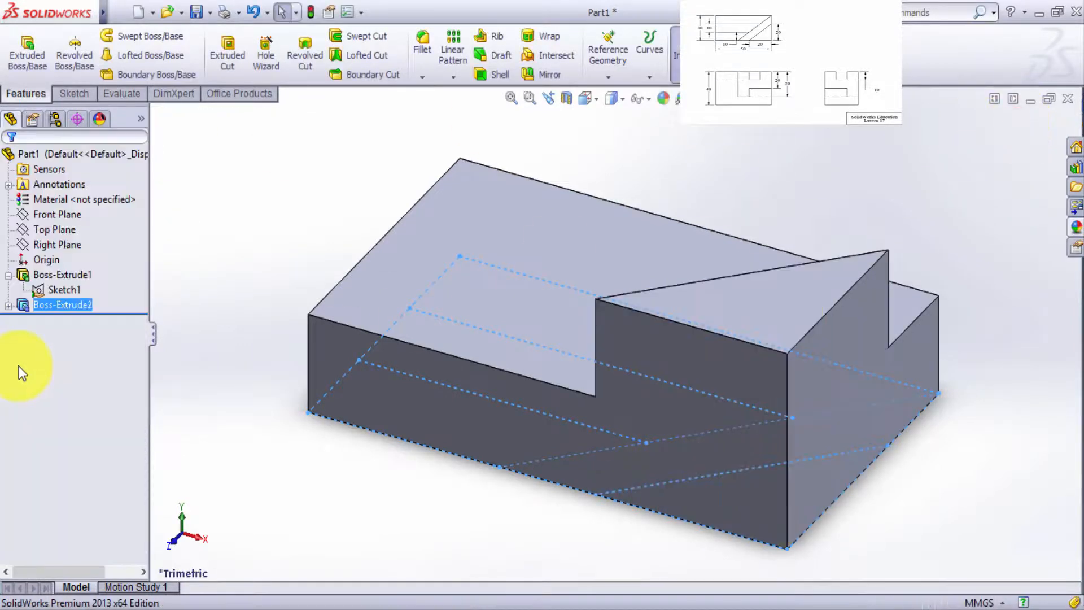
# Step: Extrude the rear and front strip regions of the base sketch together as a Blind boss 40 mm deep
pyautogui.rightClick(54, 293)
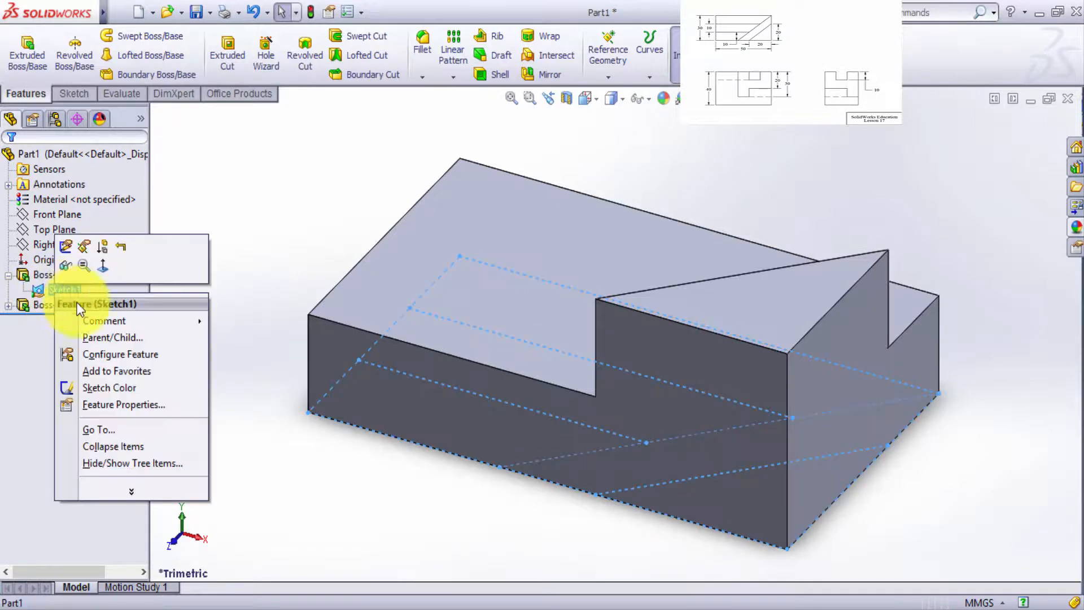
pyautogui.click(27, 50)
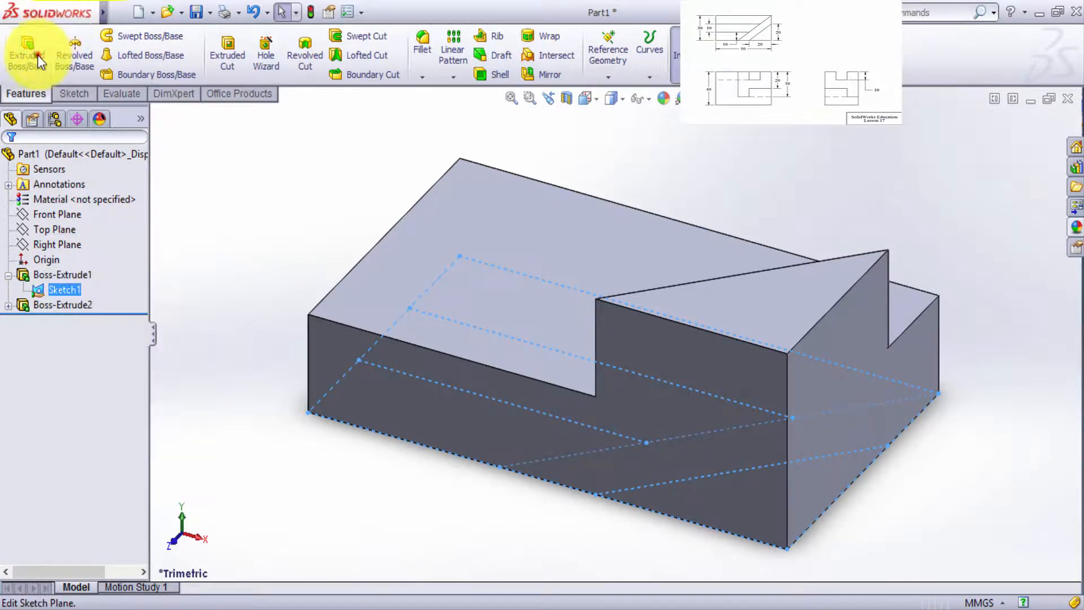
pyautogui.moveTo(626, 319); pyautogui.dragTo(665, 371, button='middle')
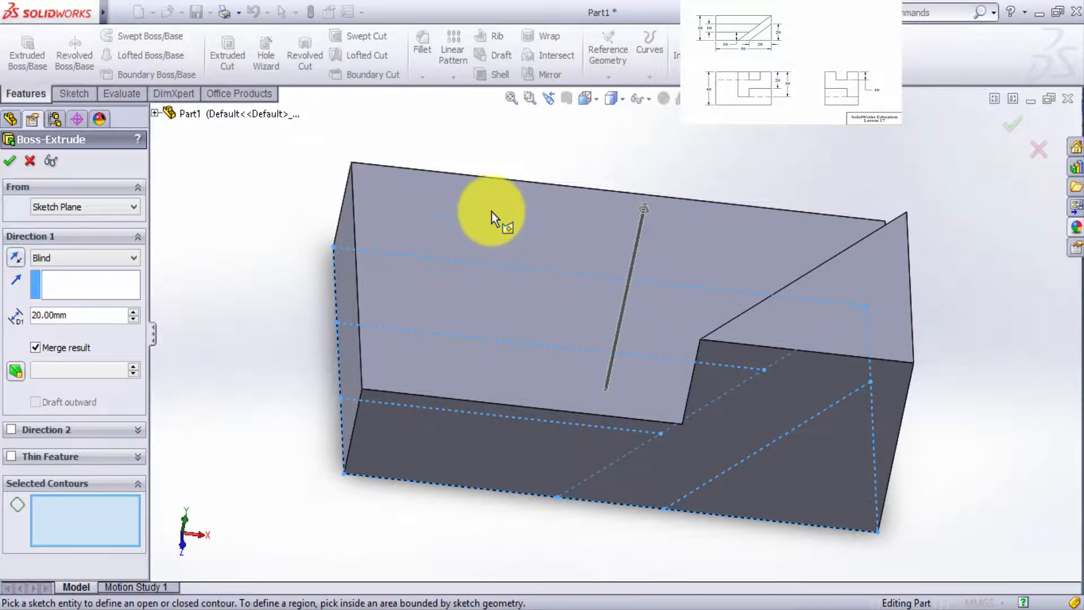
pyautogui.click(474, 297)
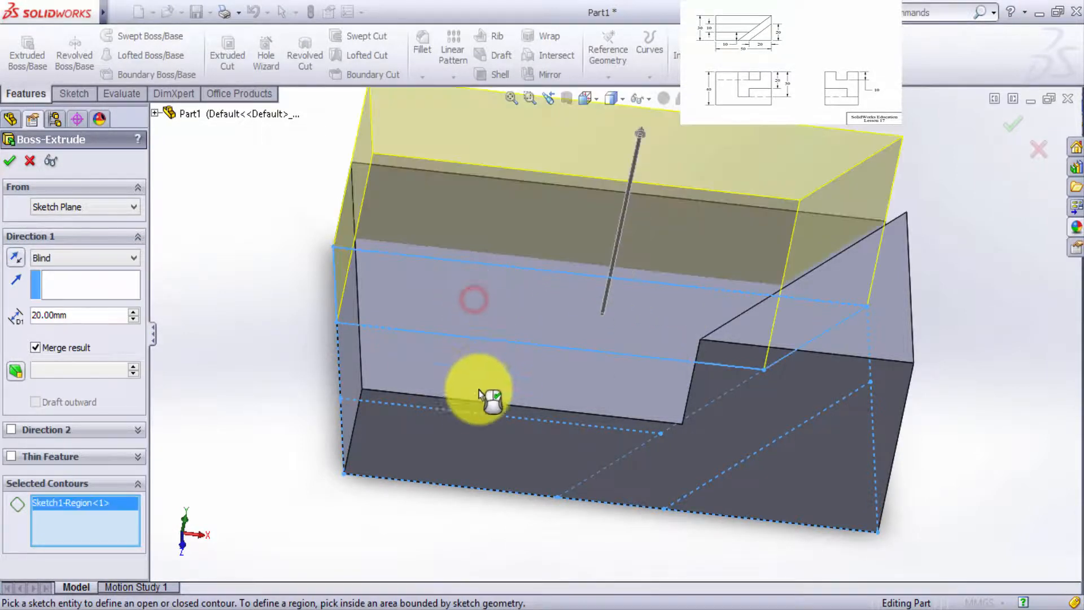
pyautogui.click(454, 438)
pyautogui.moveTo(624, 387)
pyautogui.mouseDown(button='middle')
pyautogui.moveTo(677, 395)
pyautogui.moveTo(629, 316)
pyautogui.moveTo(661, 375)
pyautogui.moveTo(677, 367)
pyautogui.mouseUp(button='middle')
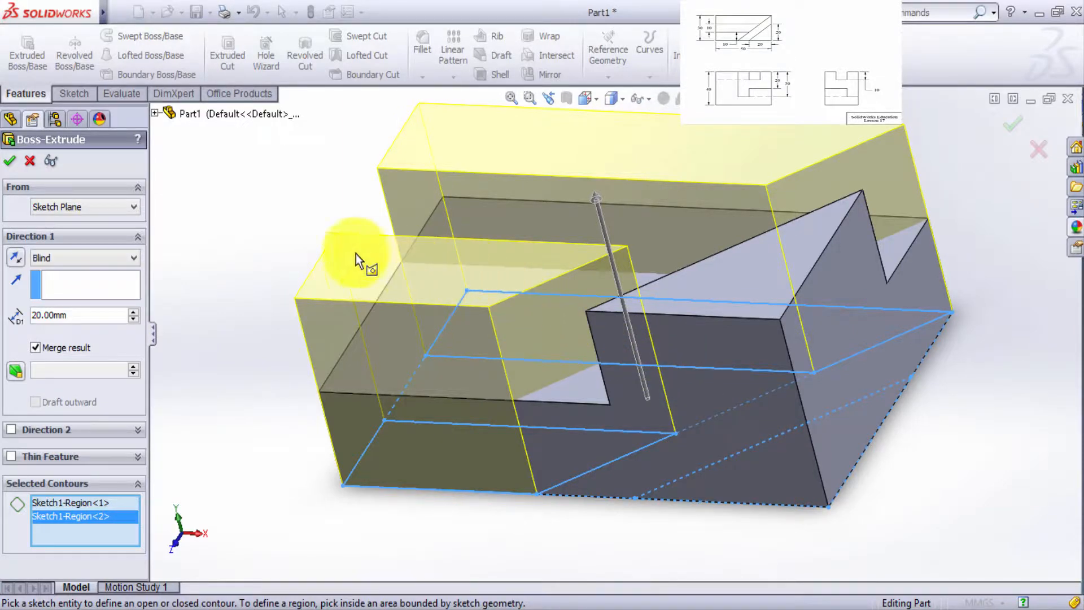
pyautogui.doubleClick(82, 315)
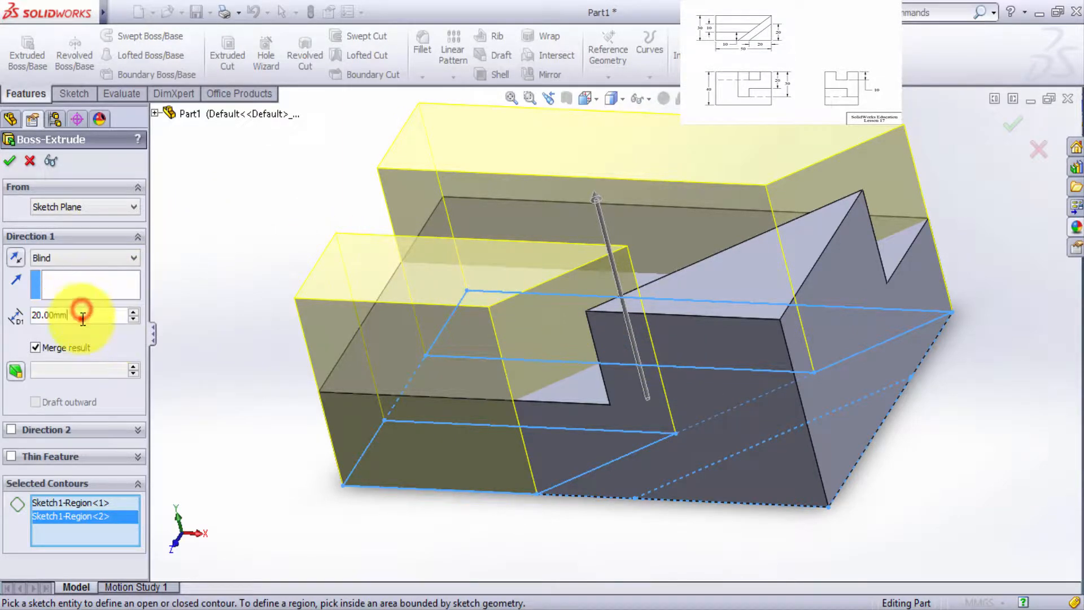
pyautogui.write('40')
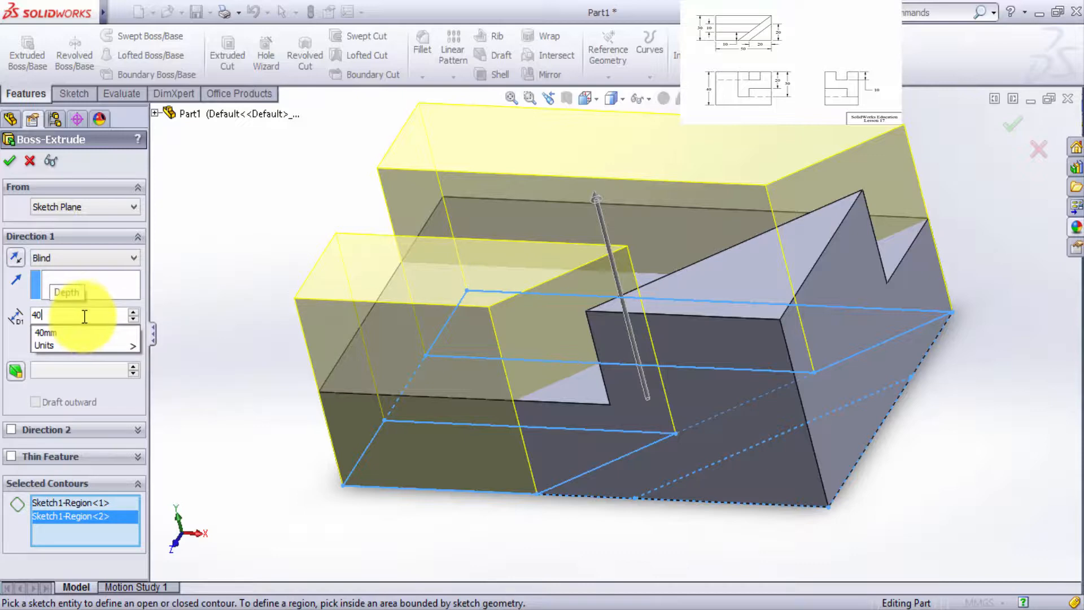
pyautogui.press('Return')
pyautogui.scroll(3, 472, 459)
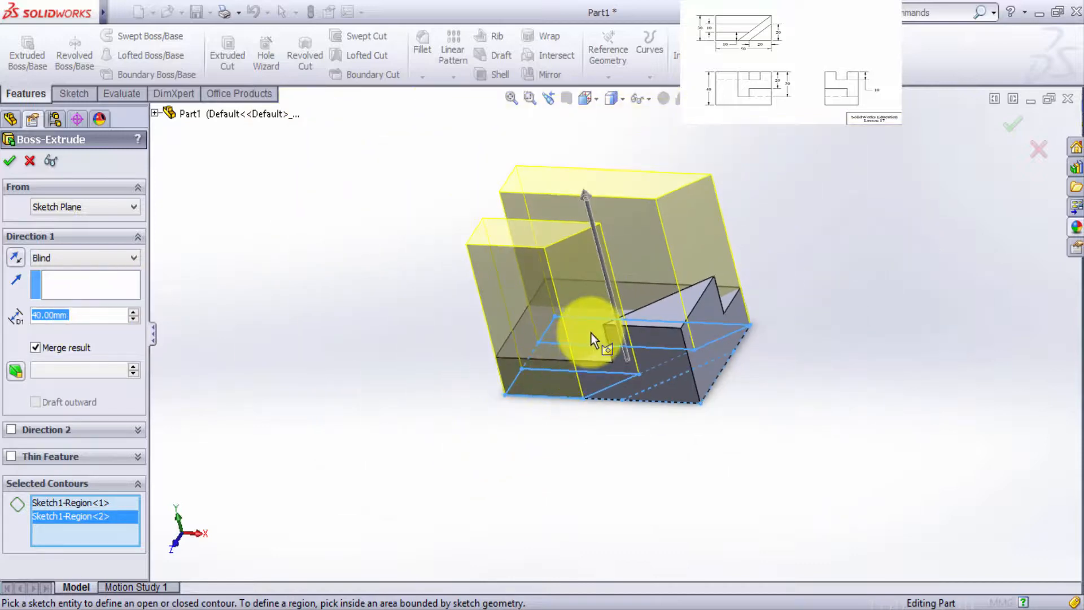
pyautogui.moveTo(588, 334); pyautogui.dragTo(621, 347, button='middle')
pyautogui.click(1011, 126)
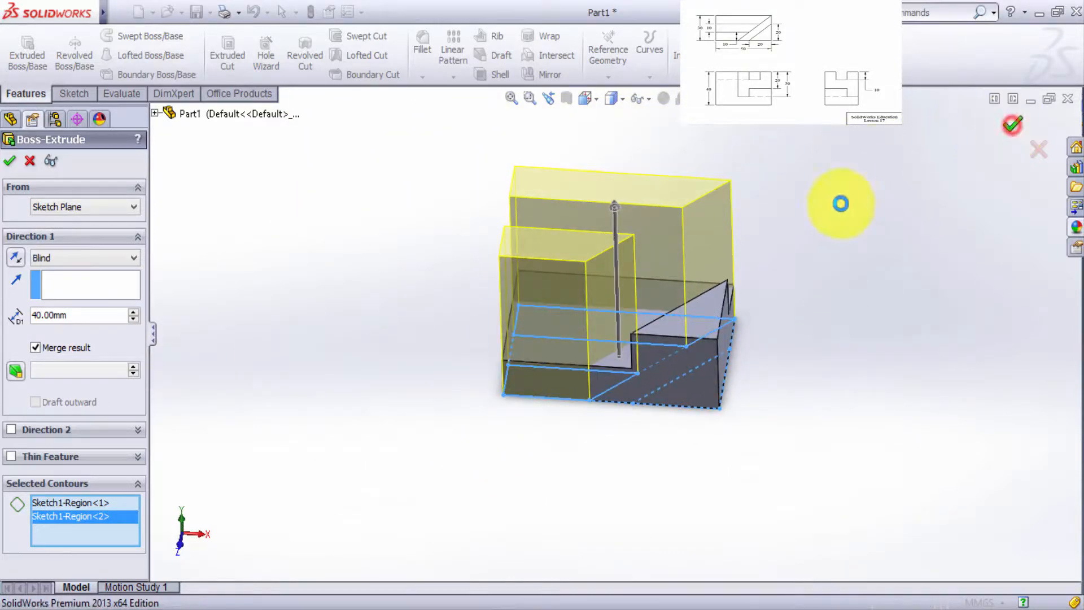
# Step: Extrude the middle strip region of the base sketch as a Blind boss 30 mm deep and clear the selection
pyautogui.moveTo(787, 315); pyautogui.dragTo(760, 344, button='middle')
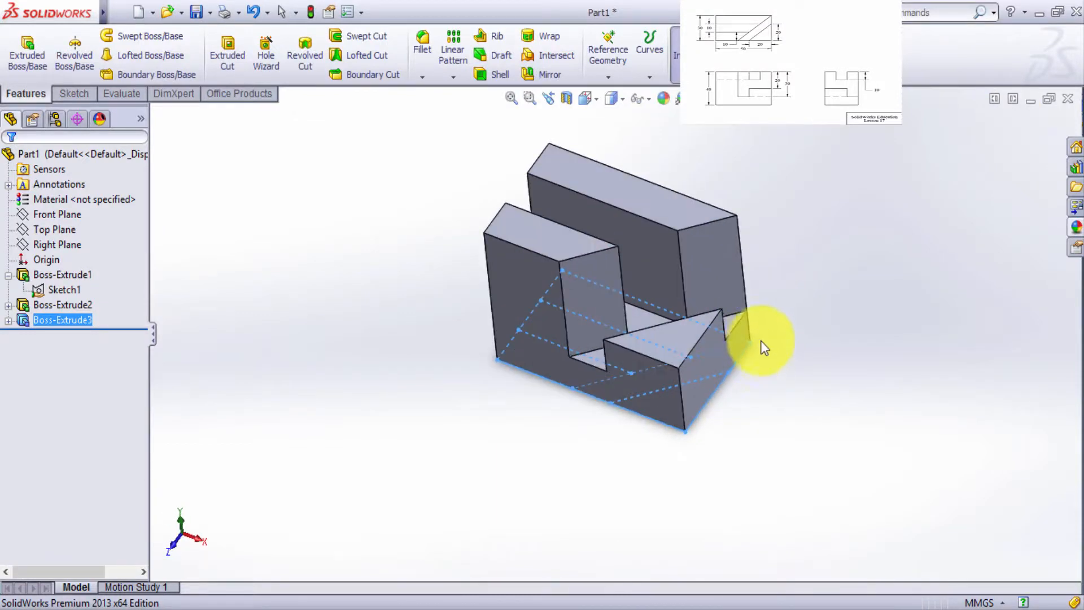
pyautogui.rightClick(65, 290)
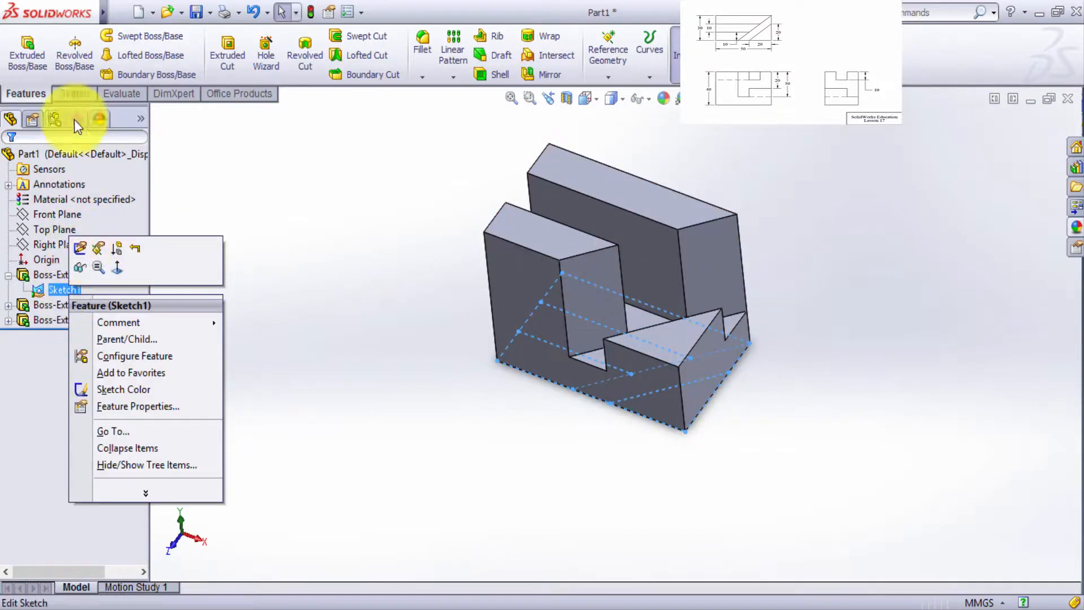
pyautogui.click(26, 54)
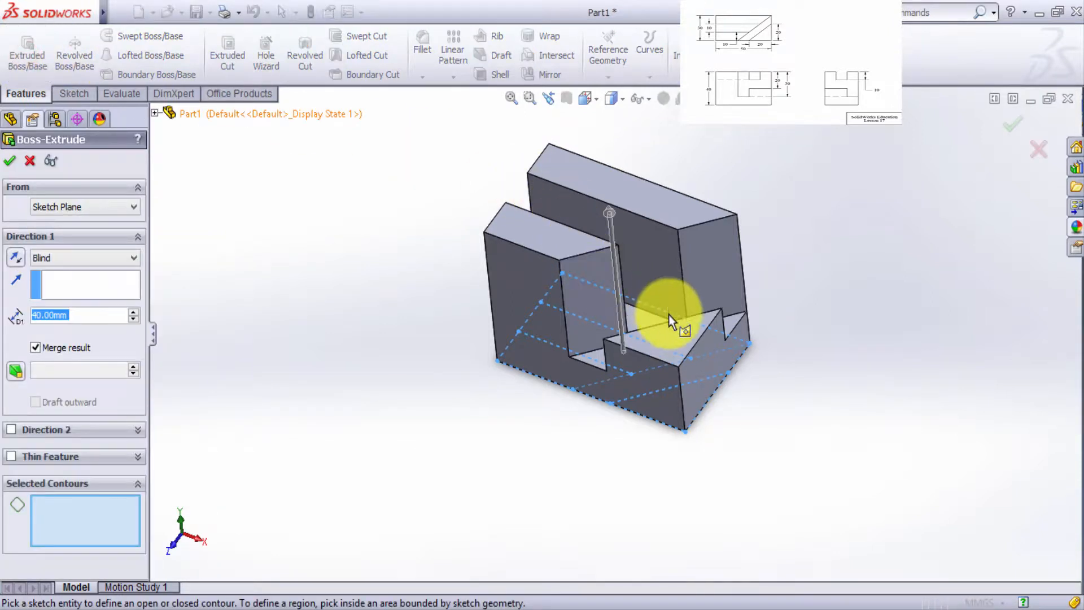
pyautogui.moveTo(665, 314)
pyautogui.mouseDown(button='middle')
pyautogui.moveTo(678, 382)
pyautogui.moveTo(668, 432)
pyautogui.moveTo(641, 339)
pyautogui.mouseUp(button='middle')
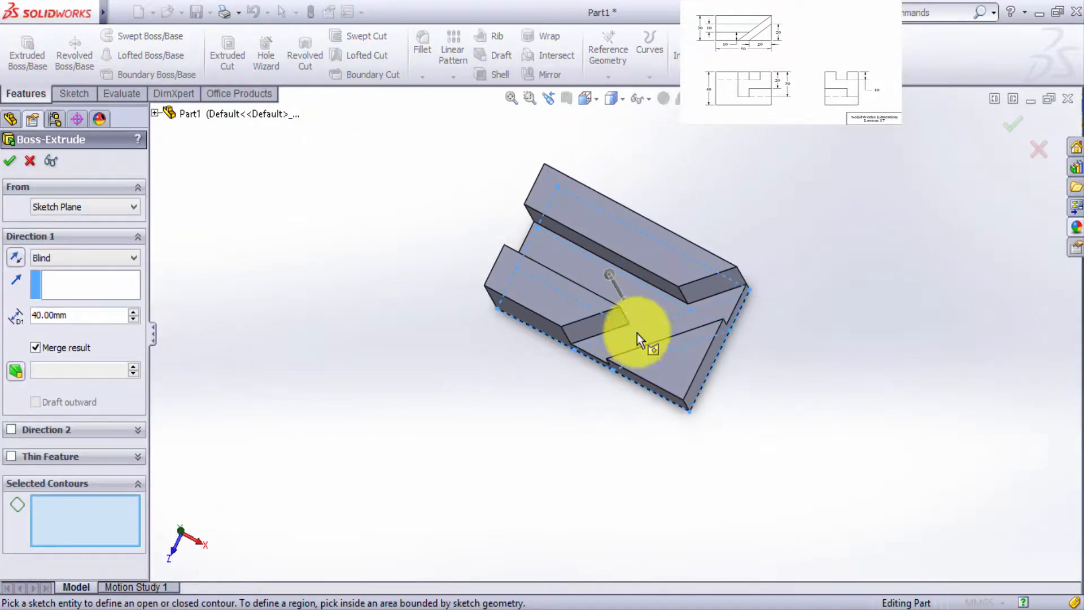
pyautogui.click(644, 301)
pyautogui.moveTo(676, 350); pyautogui.dragTo(675, 229, button='middle')
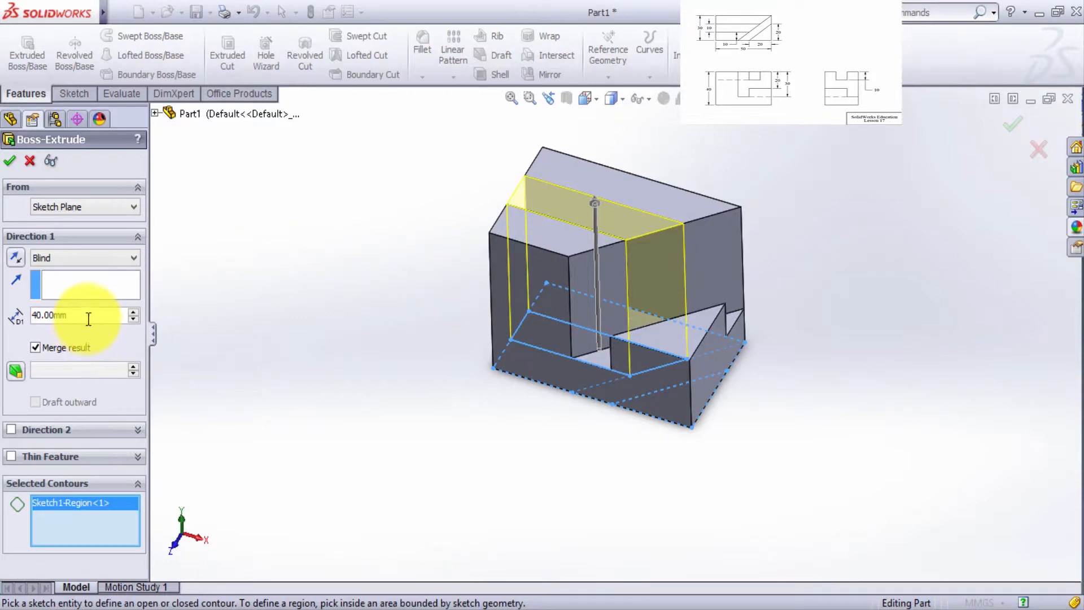
pyautogui.moveTo(87, 315); pyautogui.dragTo(26, 319)
pyautogui.write('30A')
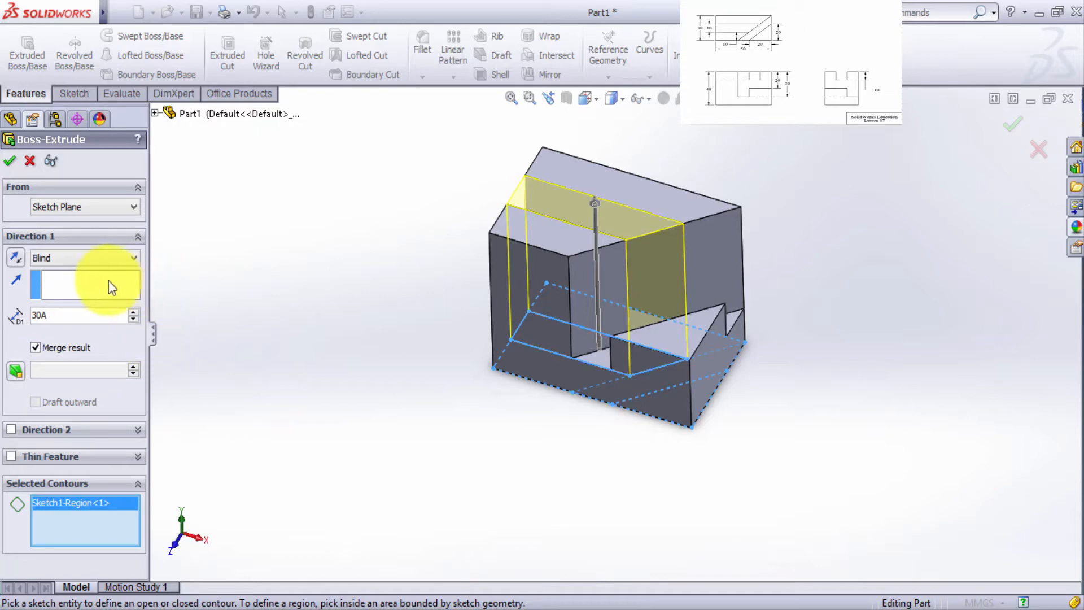
pyautogui.press('BackSpace')
pyautogui.press('Return')
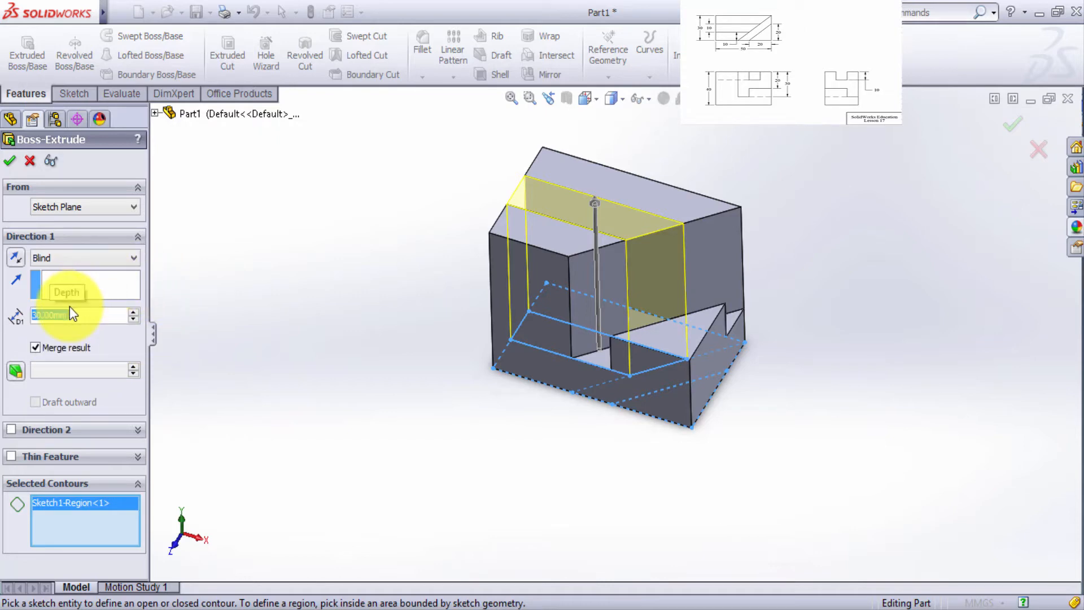
pyautogui.click(1001, 121)
pyautogui.scroll(-2, 734, 226)
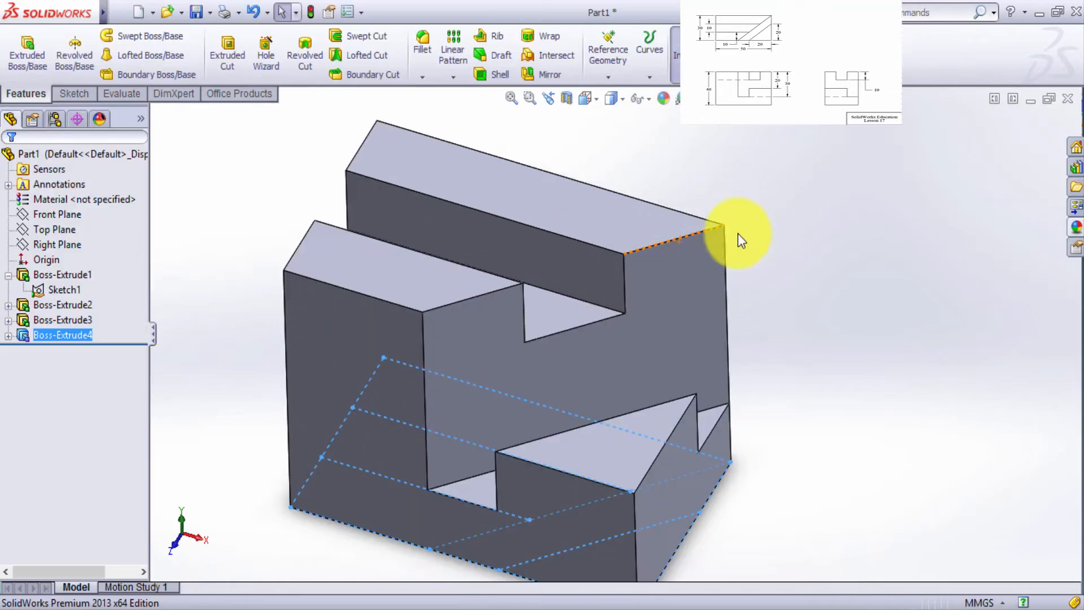
pyautogui.click(758, 259)
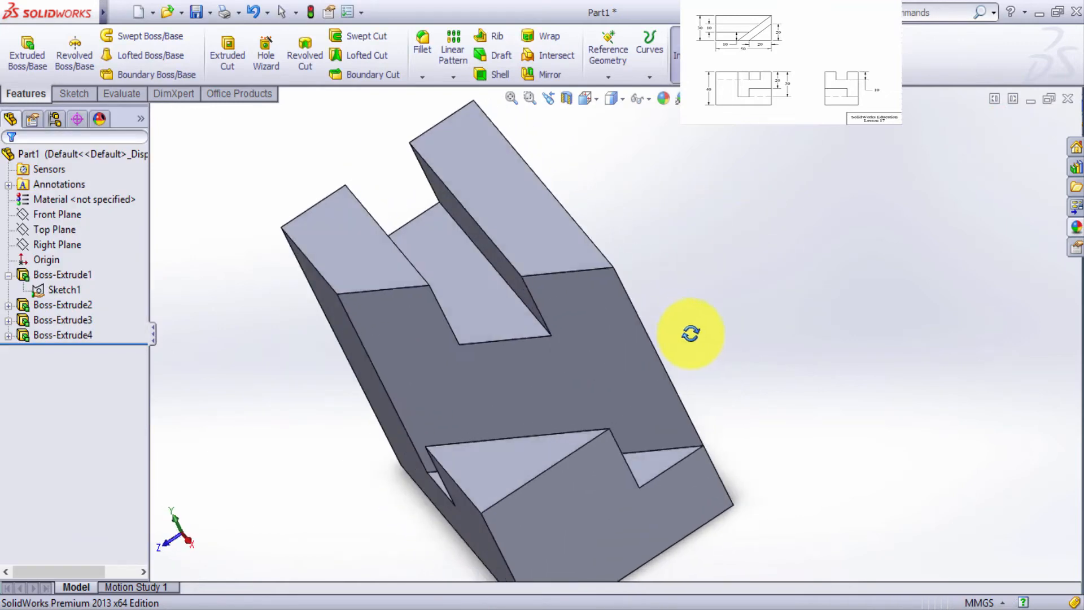